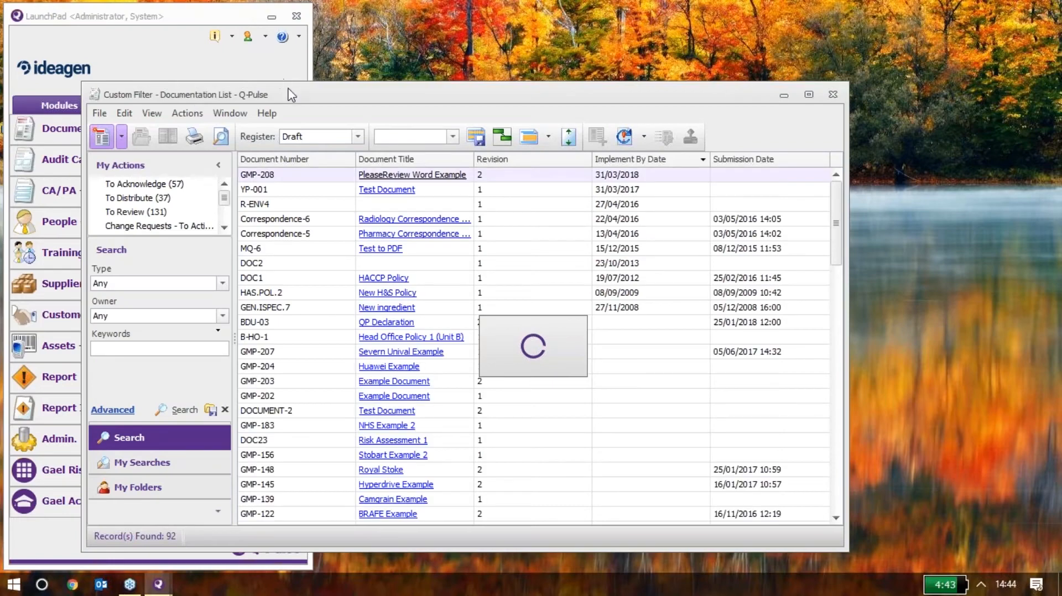
Enlarge the documentation list, open the details of draft document GMP-208, and maximise its record.
double_click(287, 94)
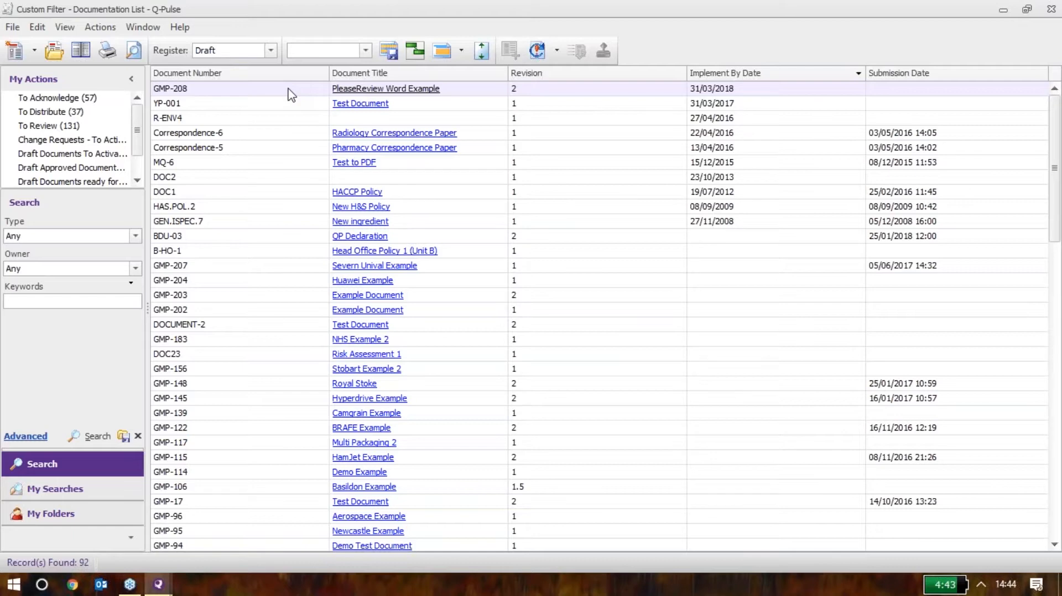
click(288, 89)
double_click(288, 89)
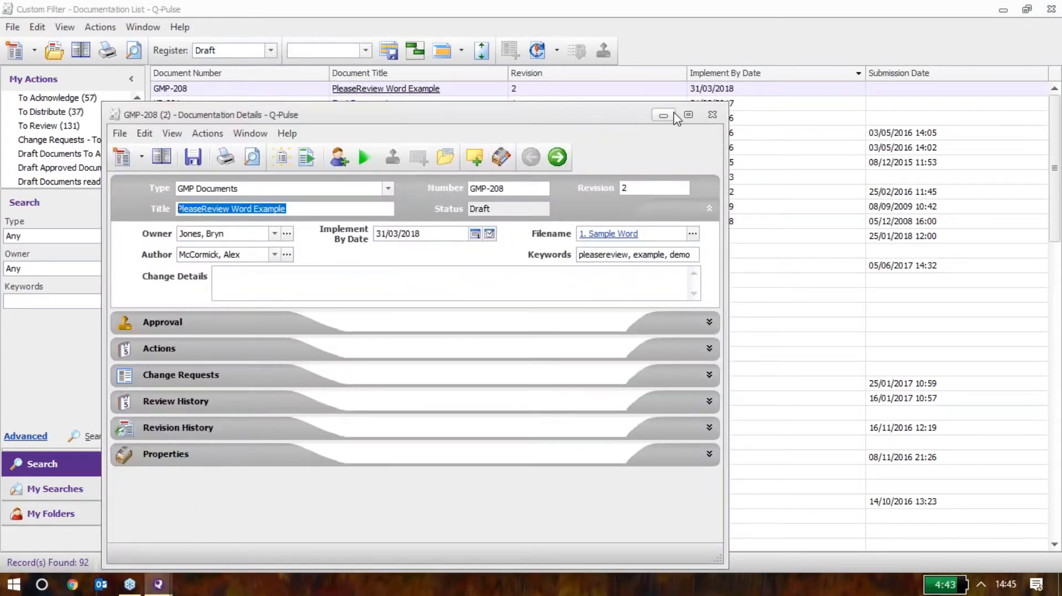
click(687, 116)
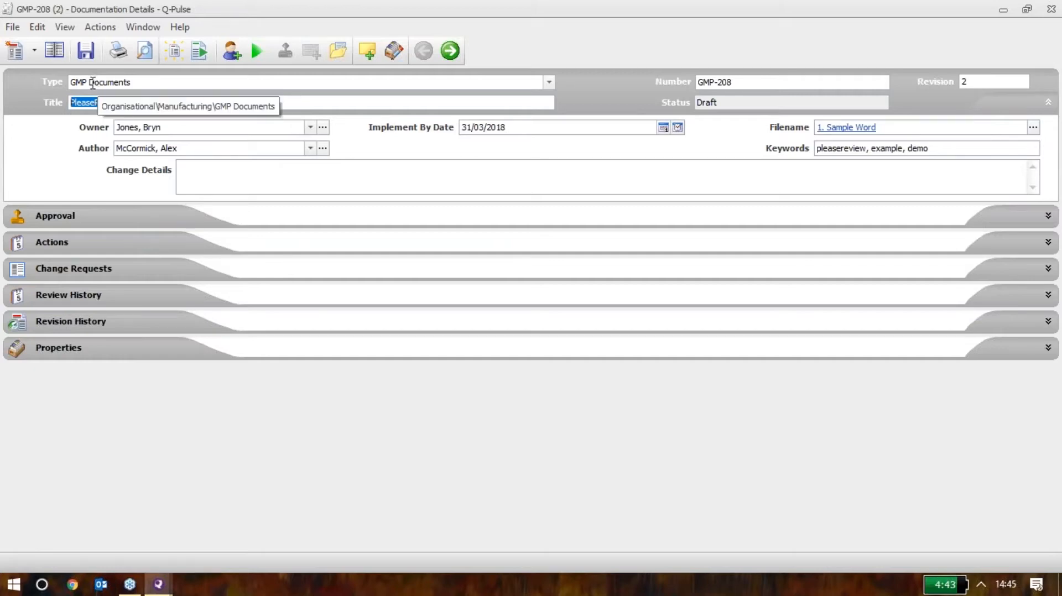
Check out the GMP-208 document with reason "Review" to the "My Reviews - Q-Pulse" folder on the desktop.
click(12, 27)
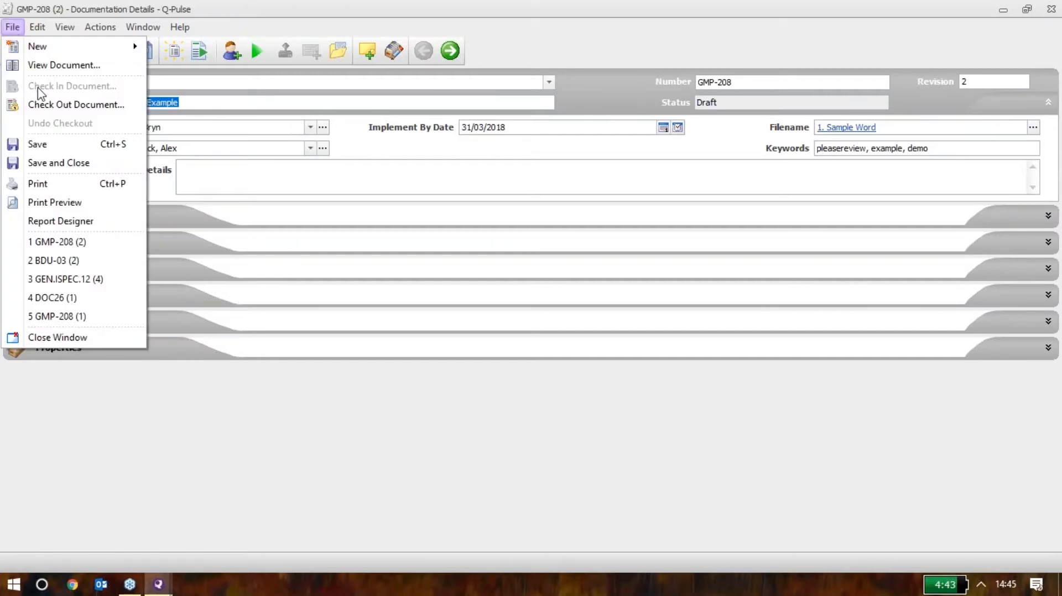
click(41, 106)
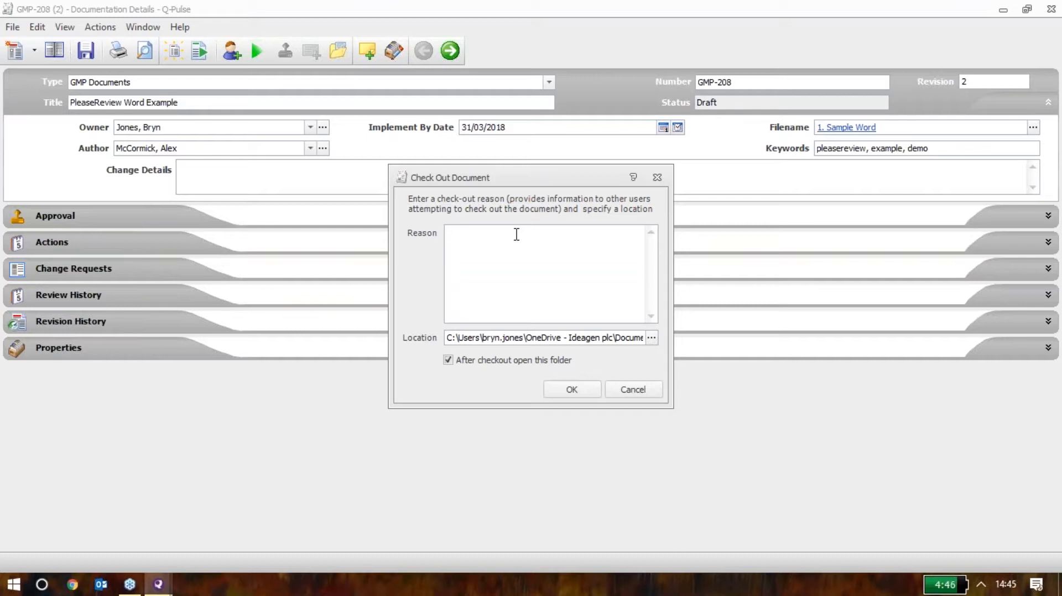
text(Review)
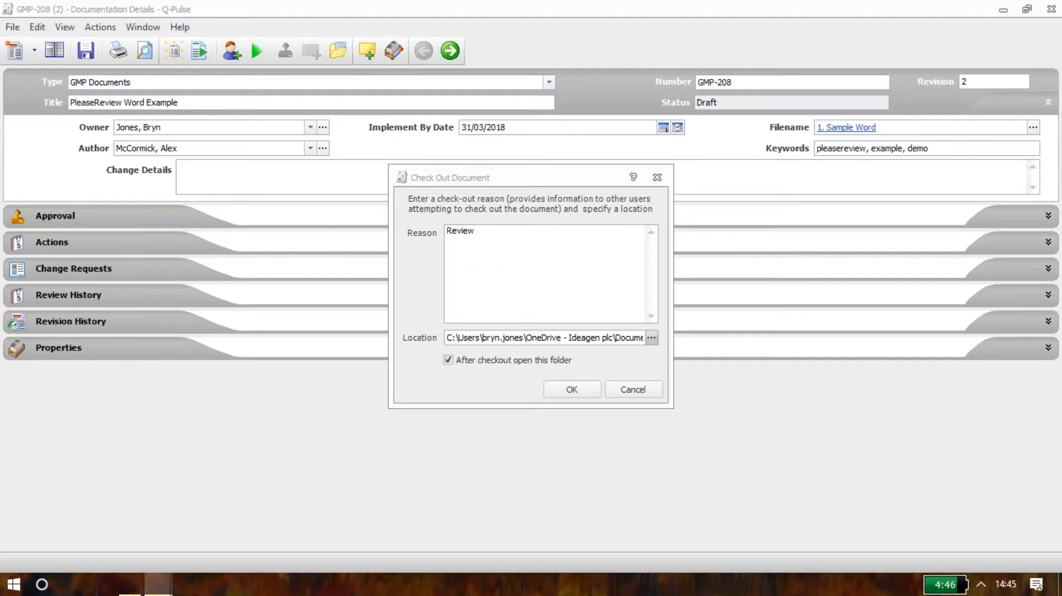
click(651, 338)
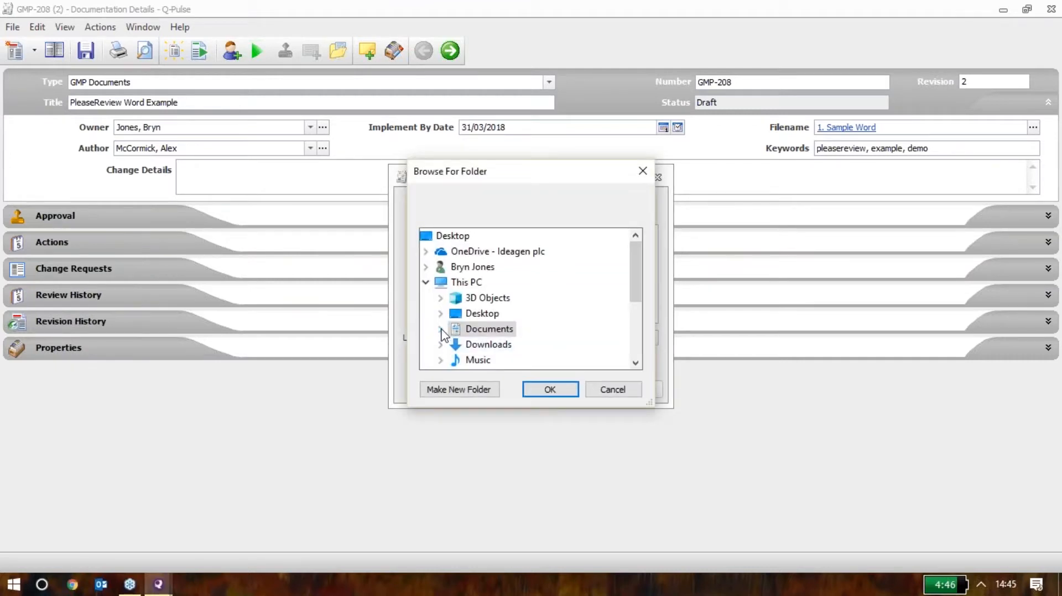
click(440, 313)
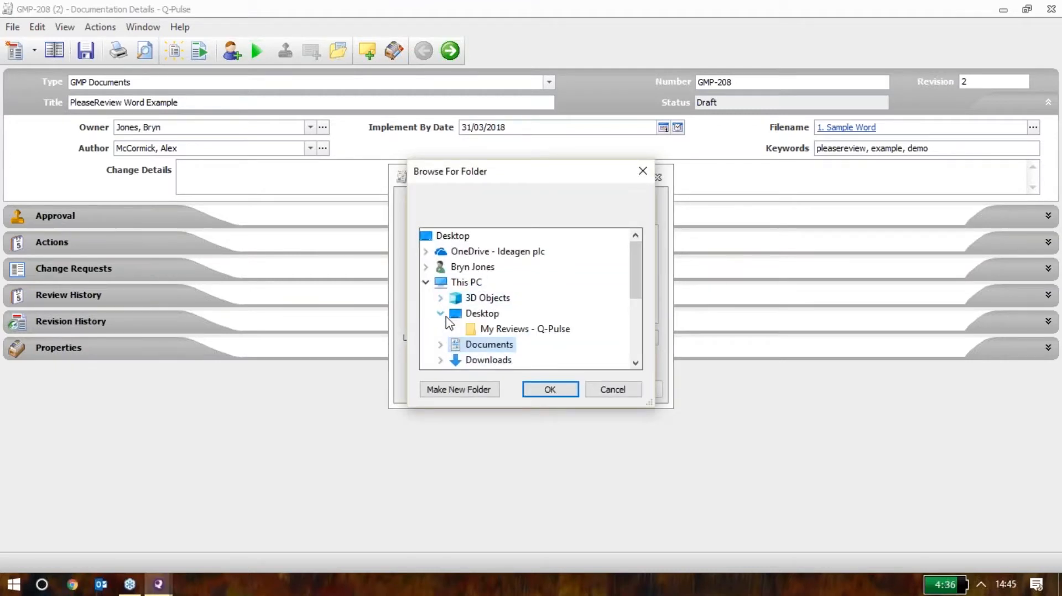
click(482, 331)
click(549, 390)
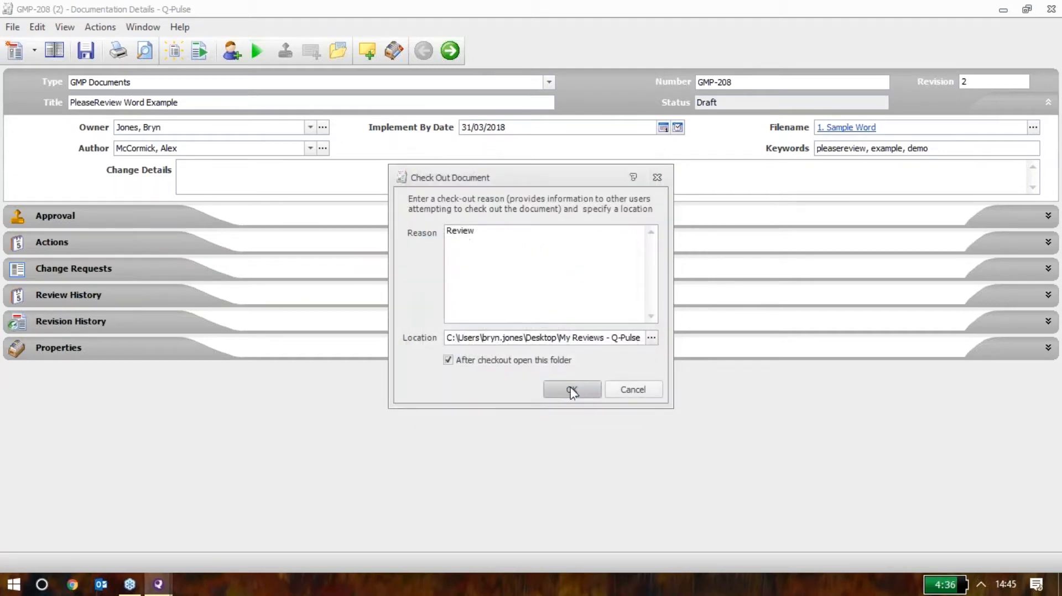
click(571, 391)
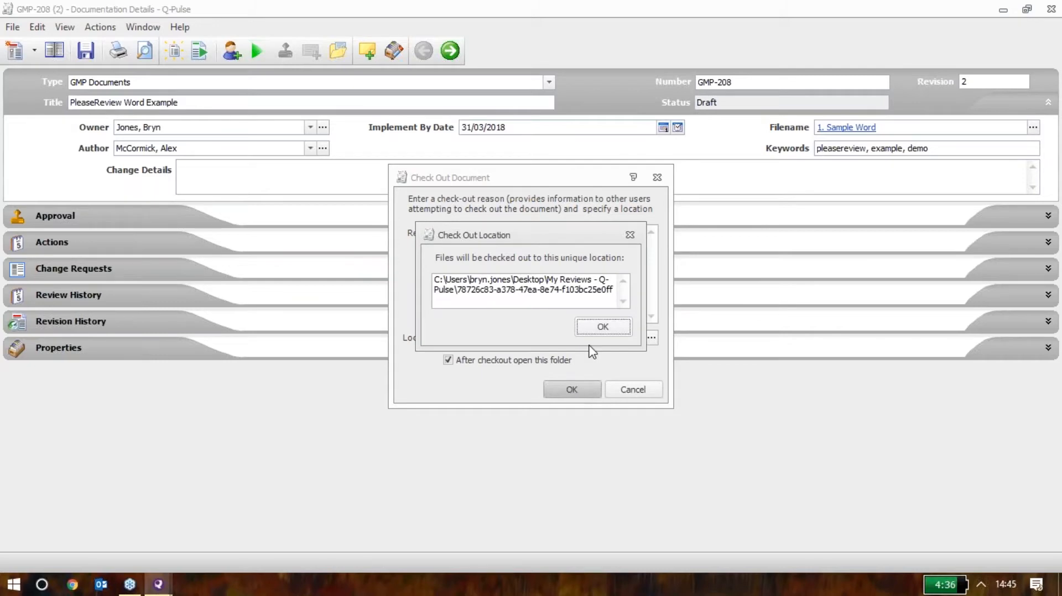
click(603, 327)
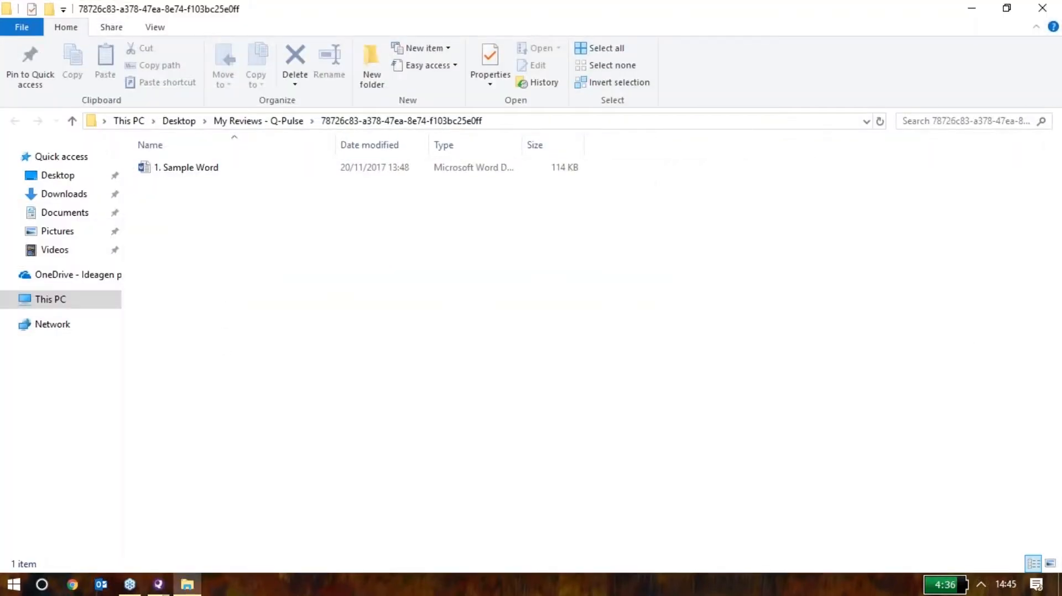
Open the checked-out file "1. Sample Word" in Word and start a new PleaseReview review from it.
click(239, 168)
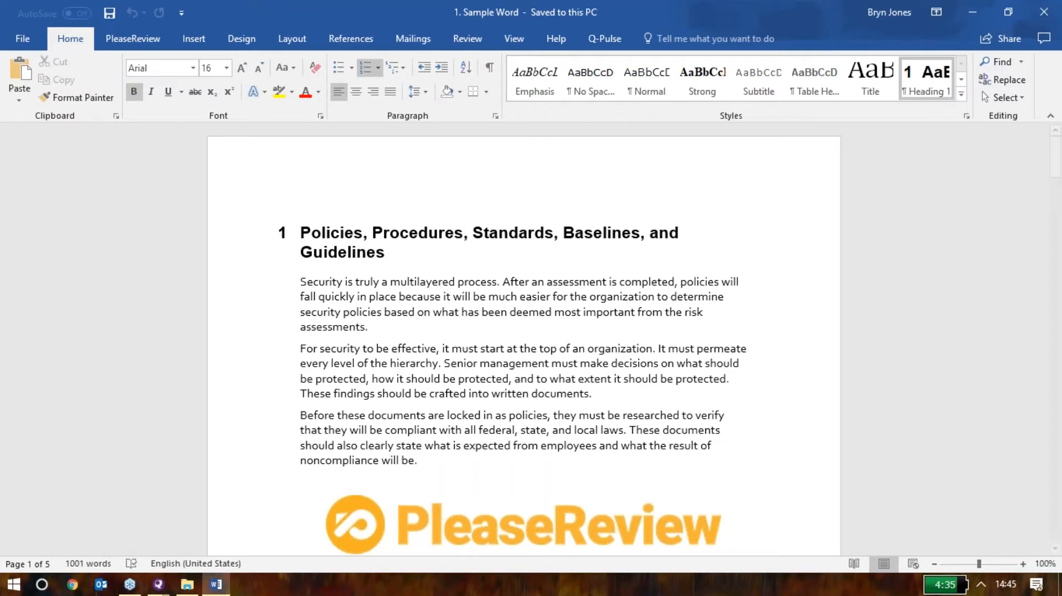
click(137, 49)
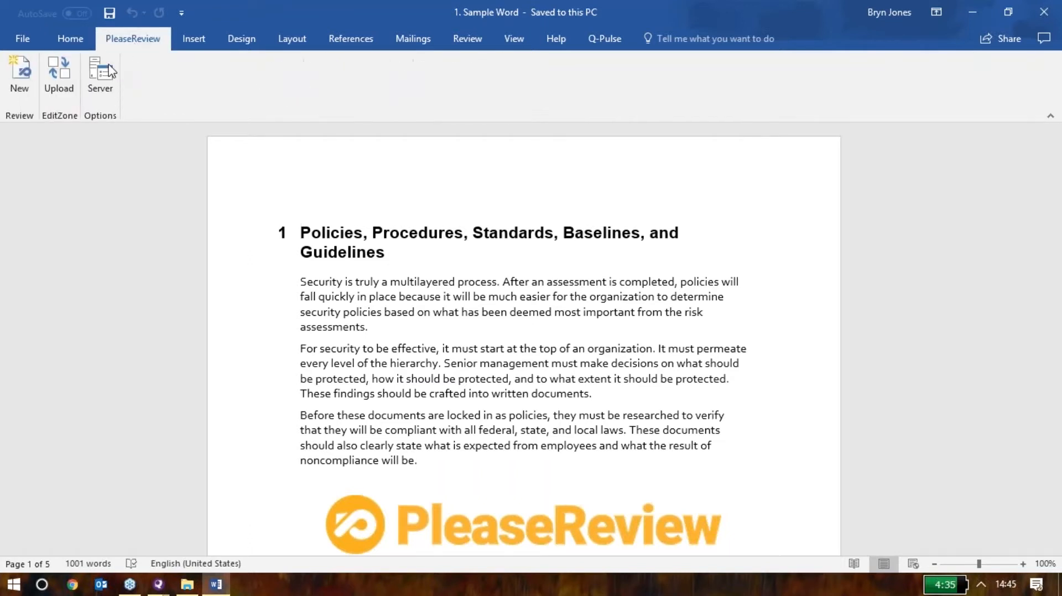
click(22, 88)
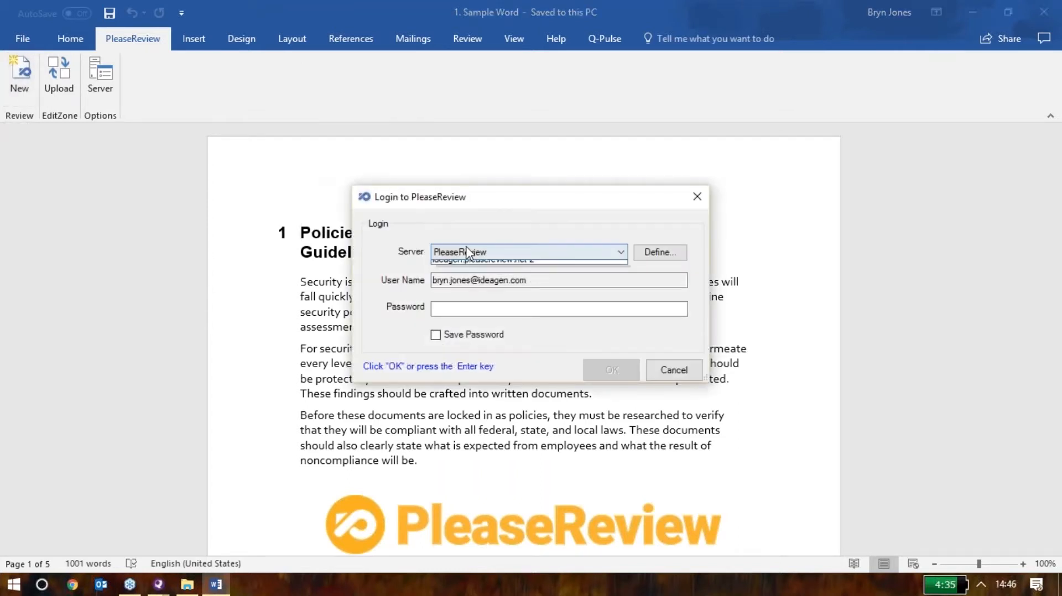
Log in to the Demo Environment PleaseReview server with the saved credentials.
click(470, 252)
click(470, 296)
click(498, 310)
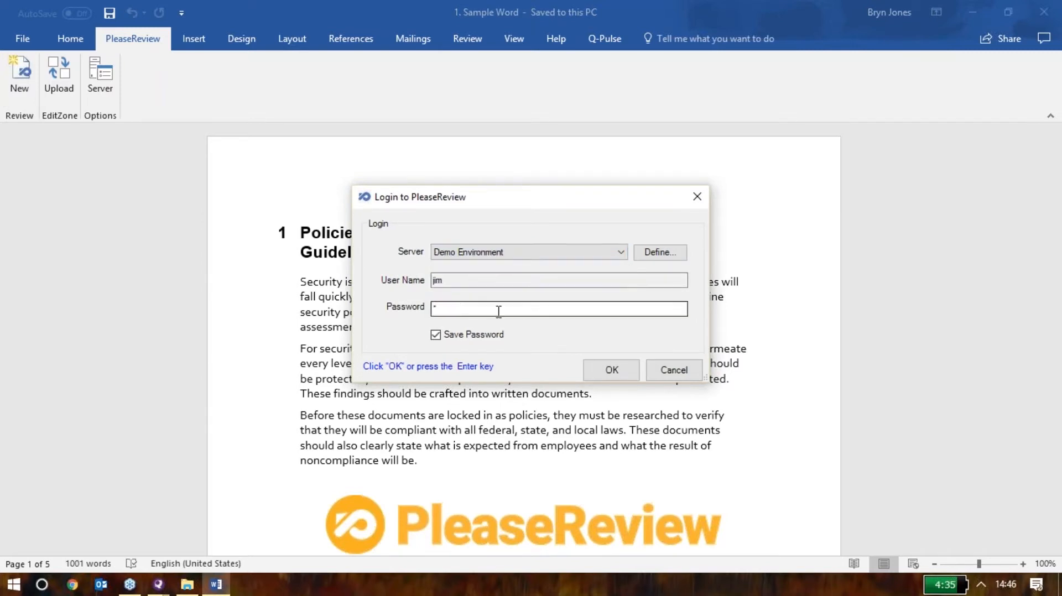
click(600, 370)
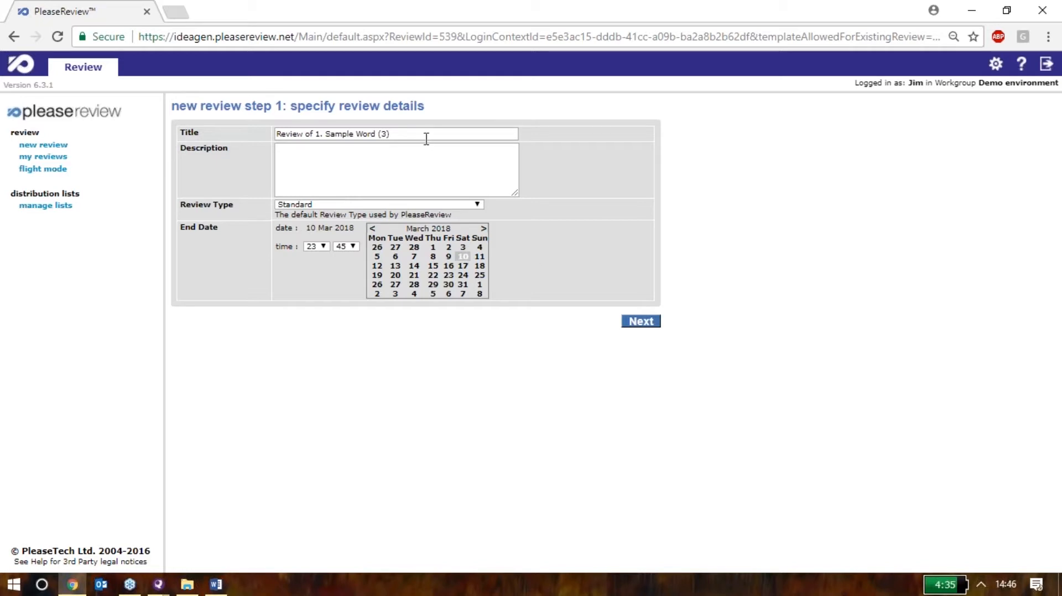
Describe the new review as "Q-Pulse to PleaseReview" and set its end date to 24 Mar 2018.
click(354, 177)
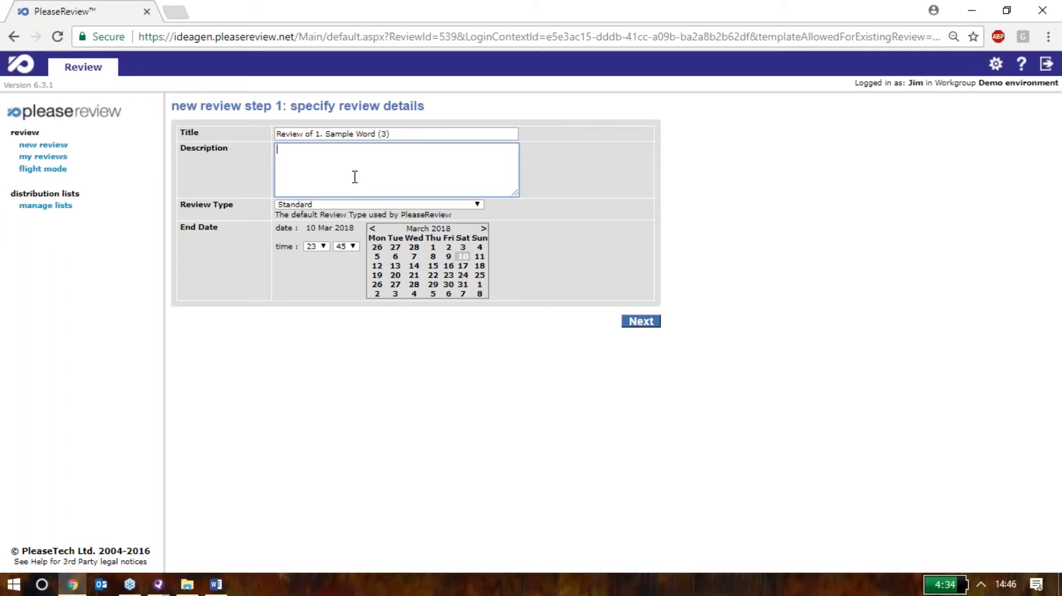
text(Q-Pulse to PleaseReview)
click(462, 275)
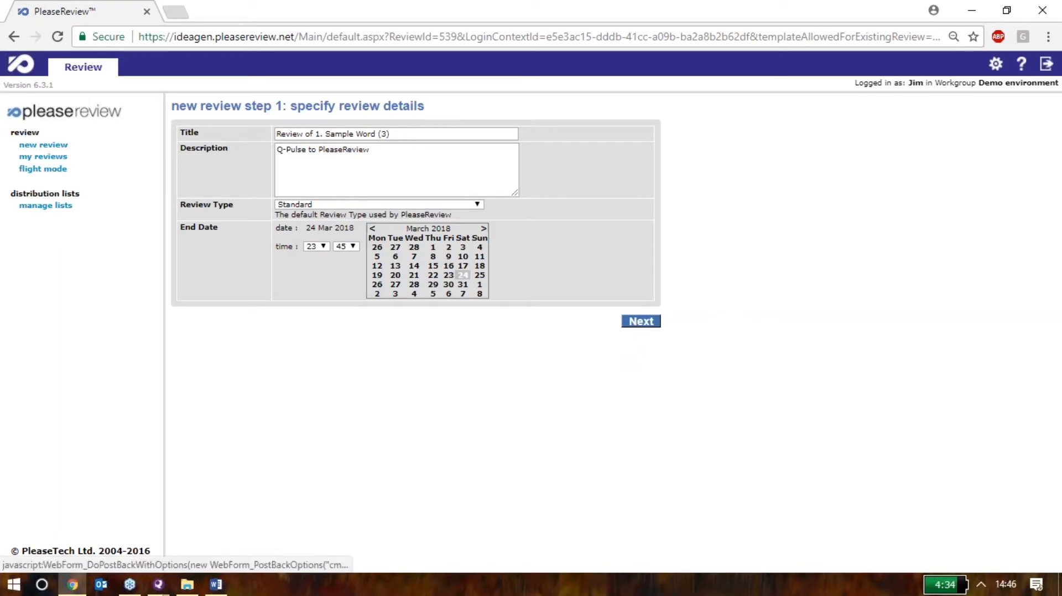
click(641, 325)
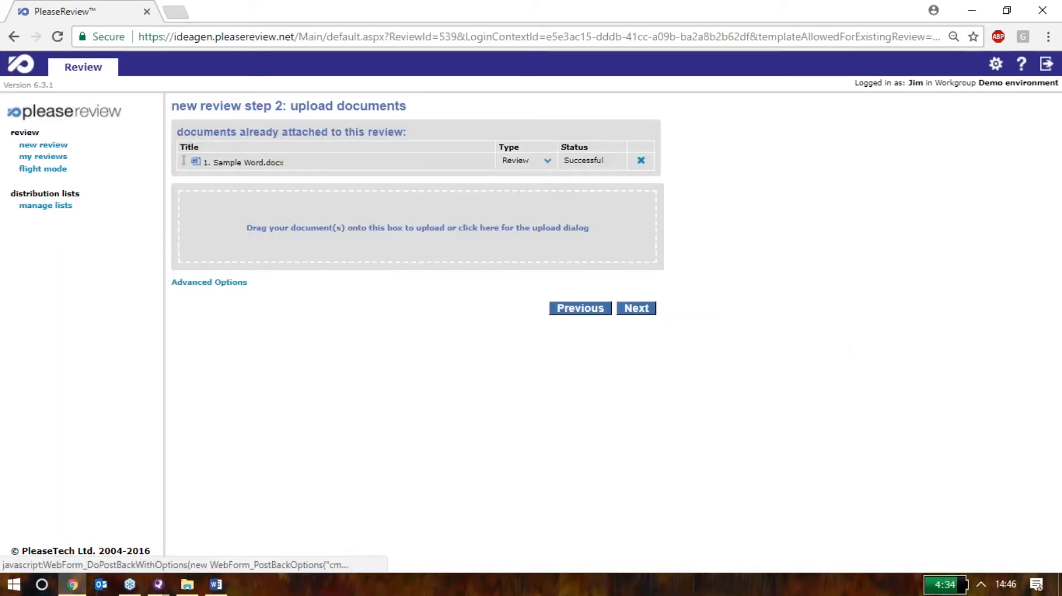
Keep the attached Word document and add three participants to the review with the Reviewer role.
click(645, 324)
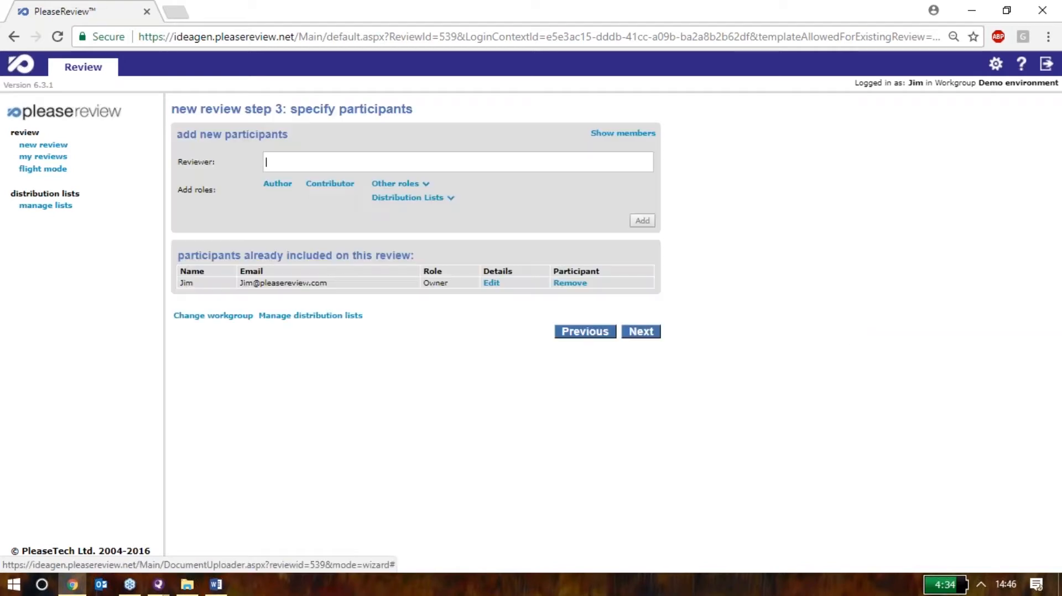
text(jill)
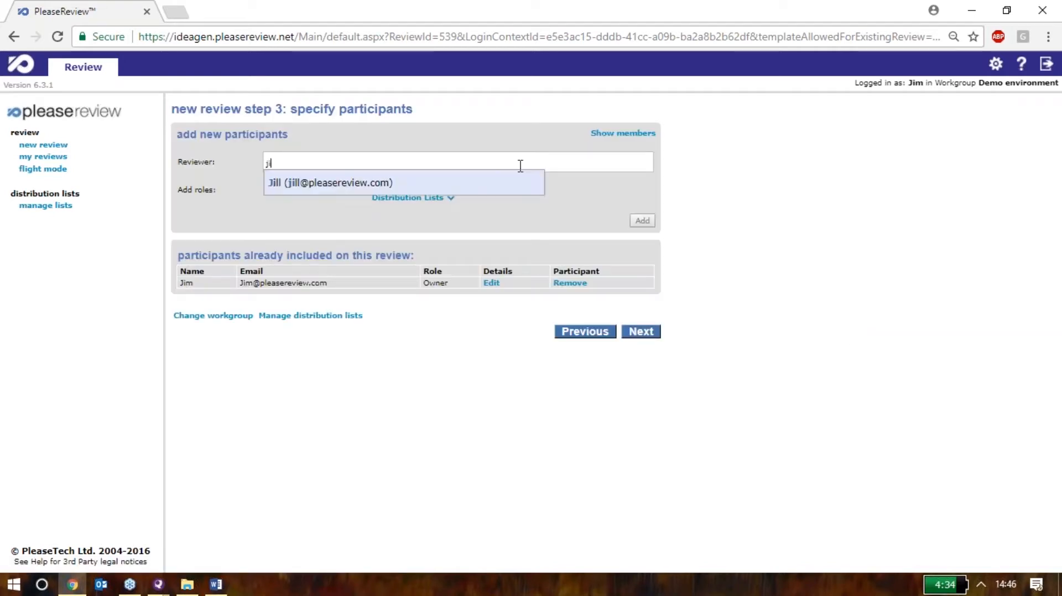
click(502, 183)
text(ste)
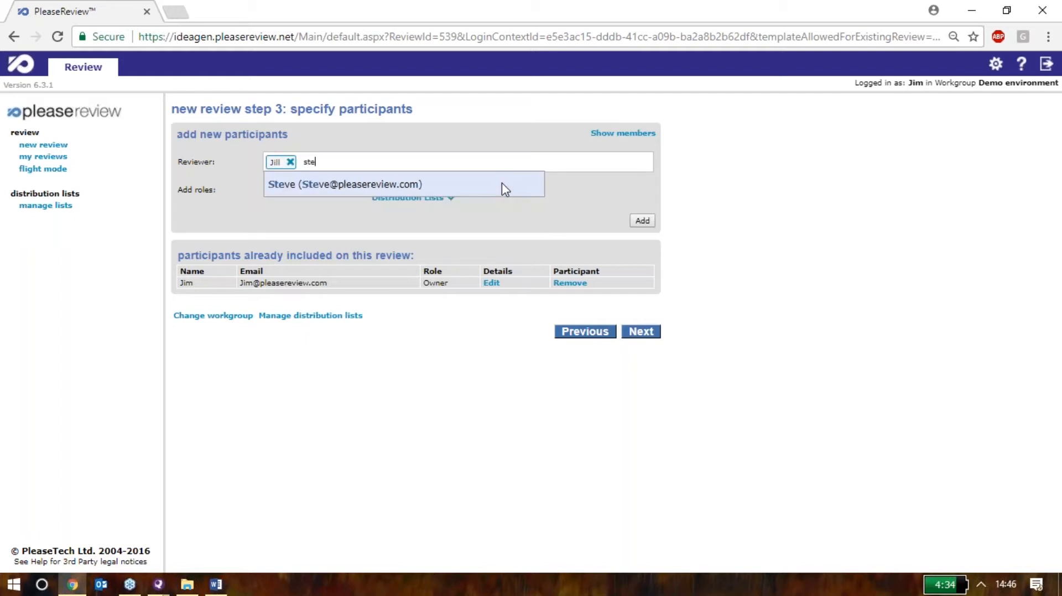
click(502, 184)
text(sue)
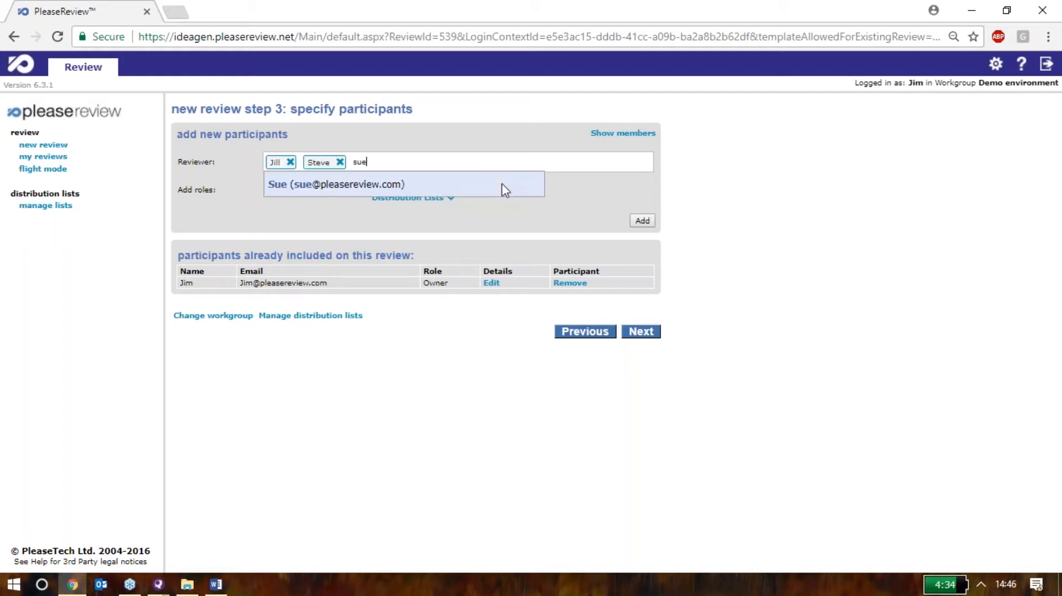
click(502, 186)
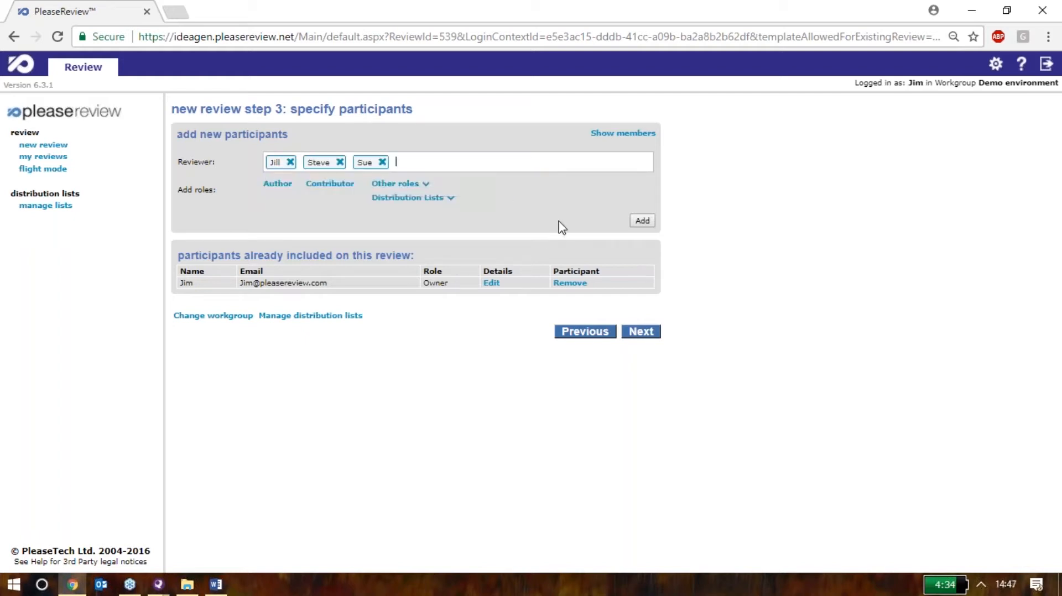
click(651, 221)
click(644, 363)
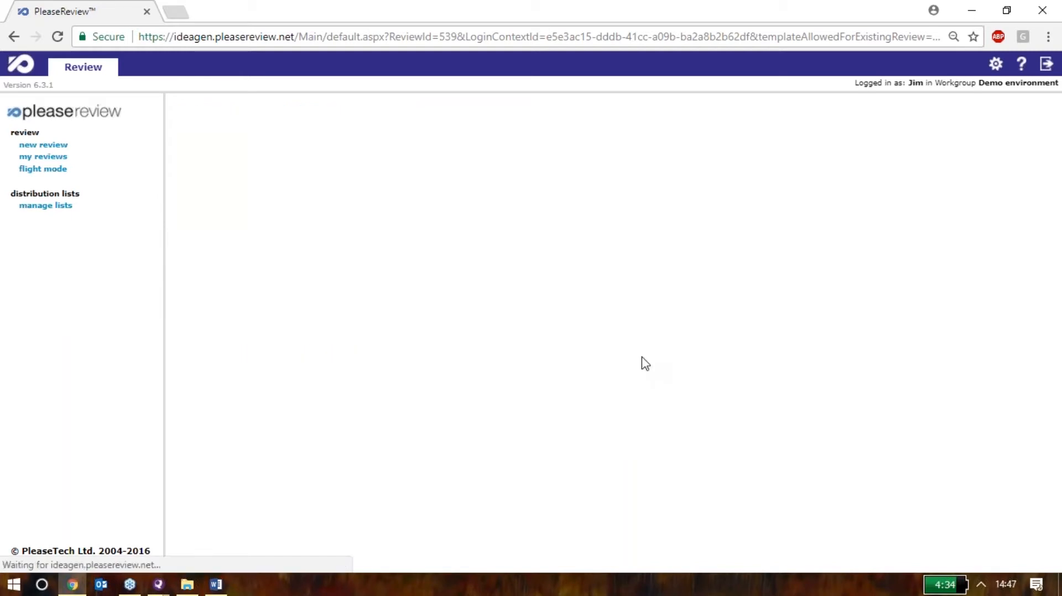
Accept the default review options, start the review, and open the list of owned reviews.
click(643, 286)
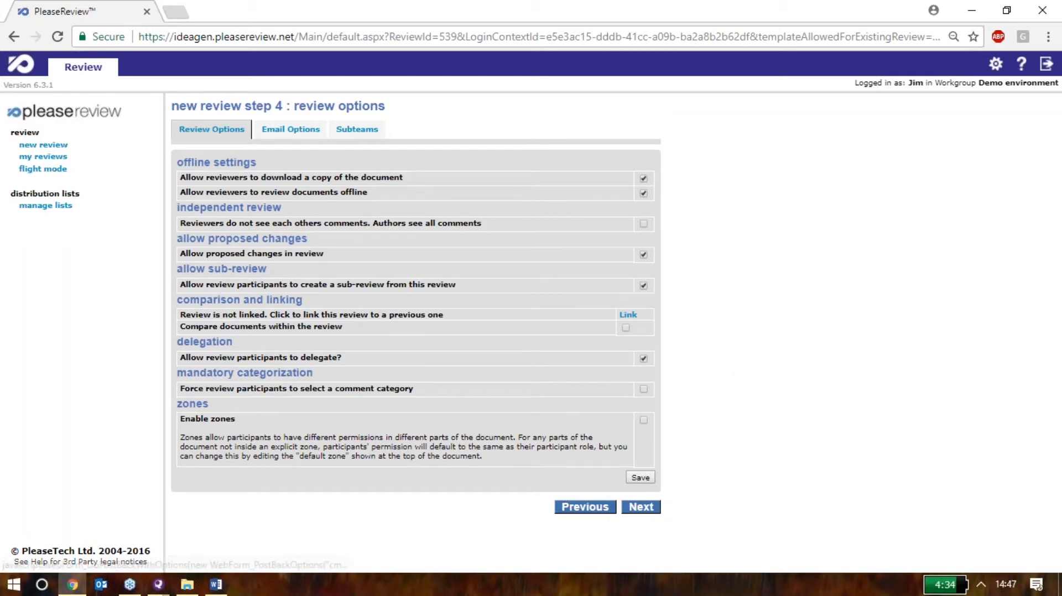
click(643, 508)
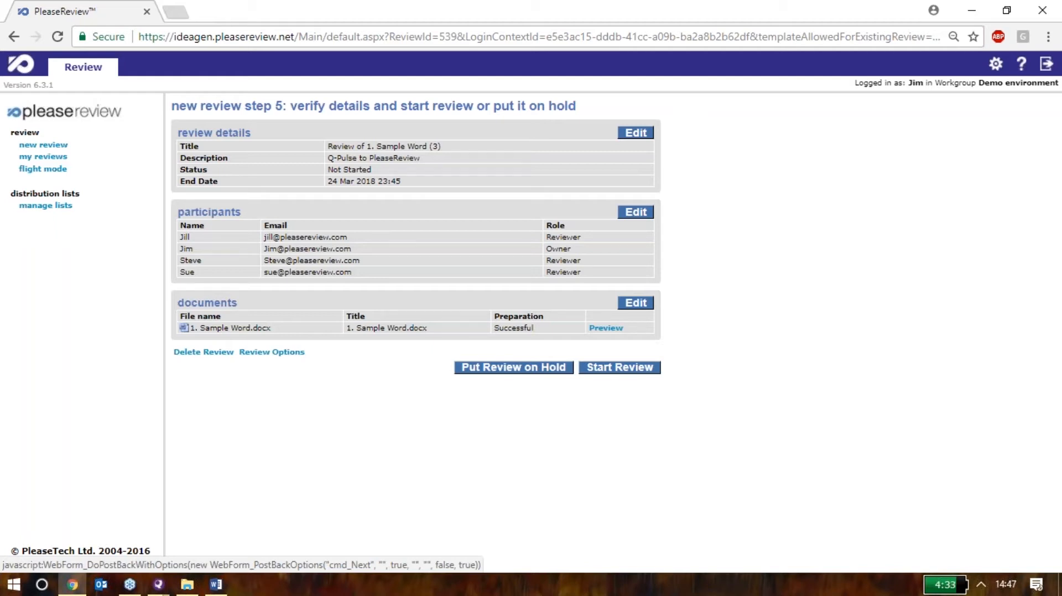
click(609, 369)
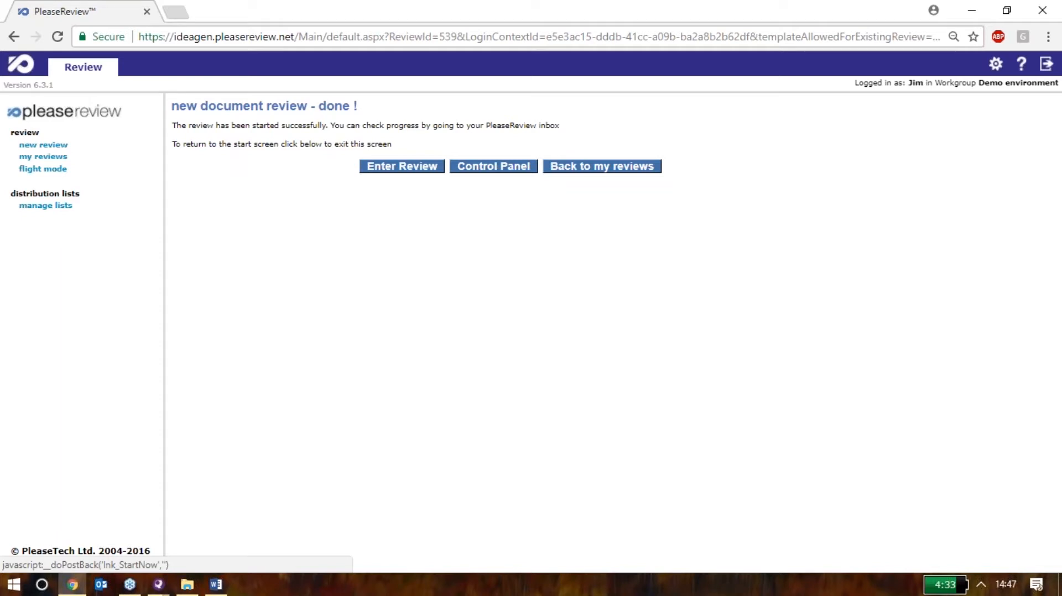
click(51, 159)
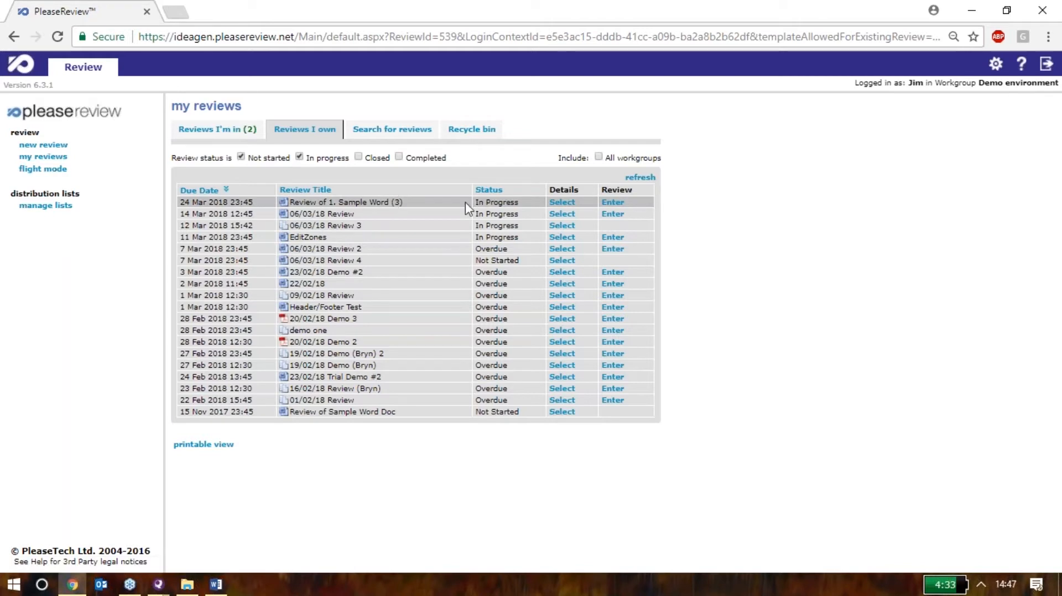
mouse_move(560, 209)
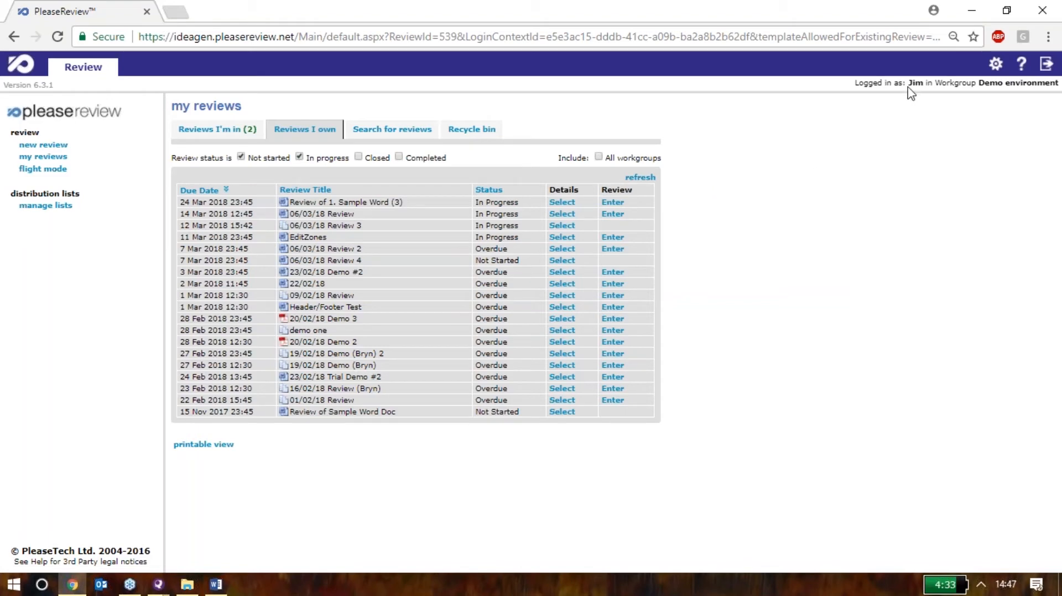
Minimise the browser, Word, File Explorer and all Q-Pulse windows to reach the desktop.
click(970, 10)
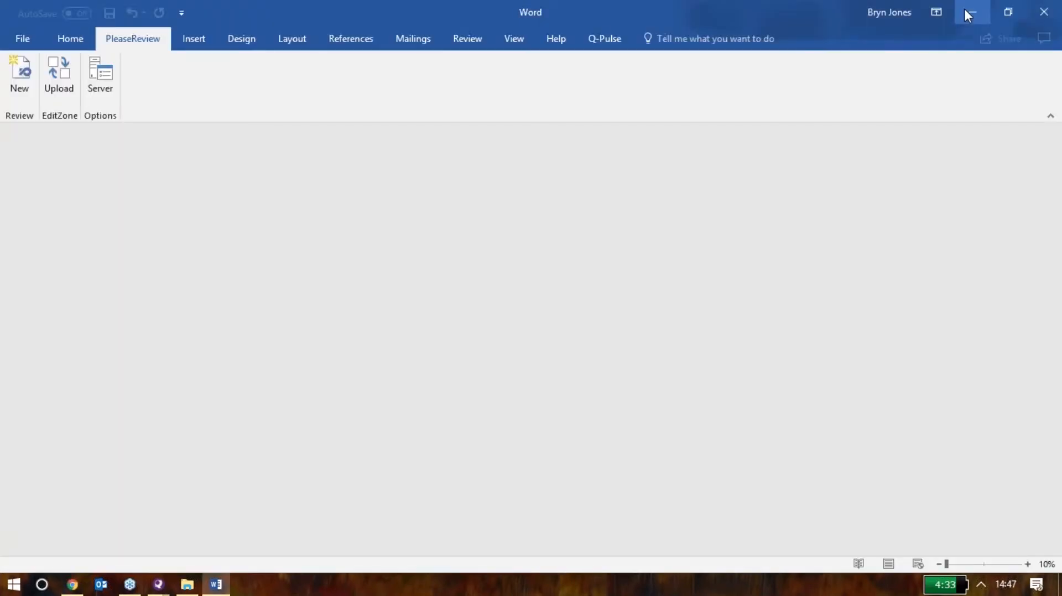
click(966, 11)
click(968, 11)
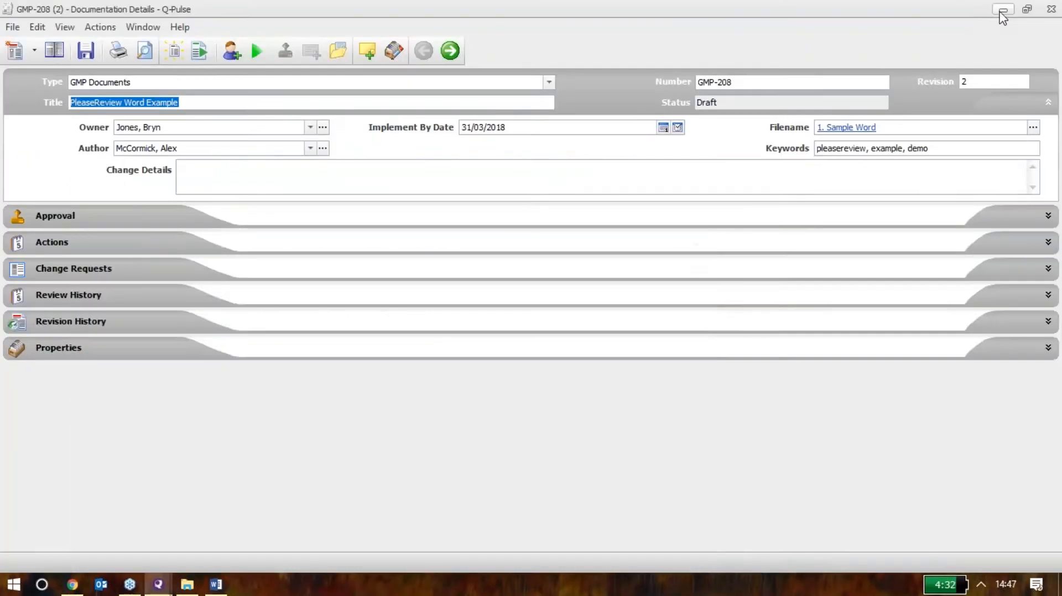
click(1001, 11)
click(1002, 11)
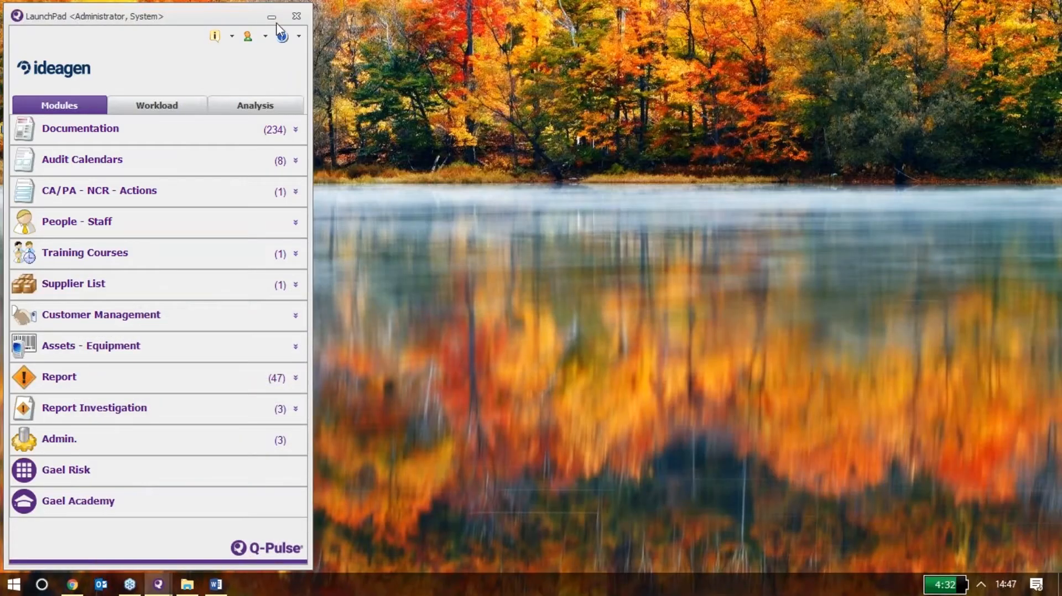
click(270, 17)
Switch to Firefox and load the bookmarked PleaseReview login page.
click(14, 585)
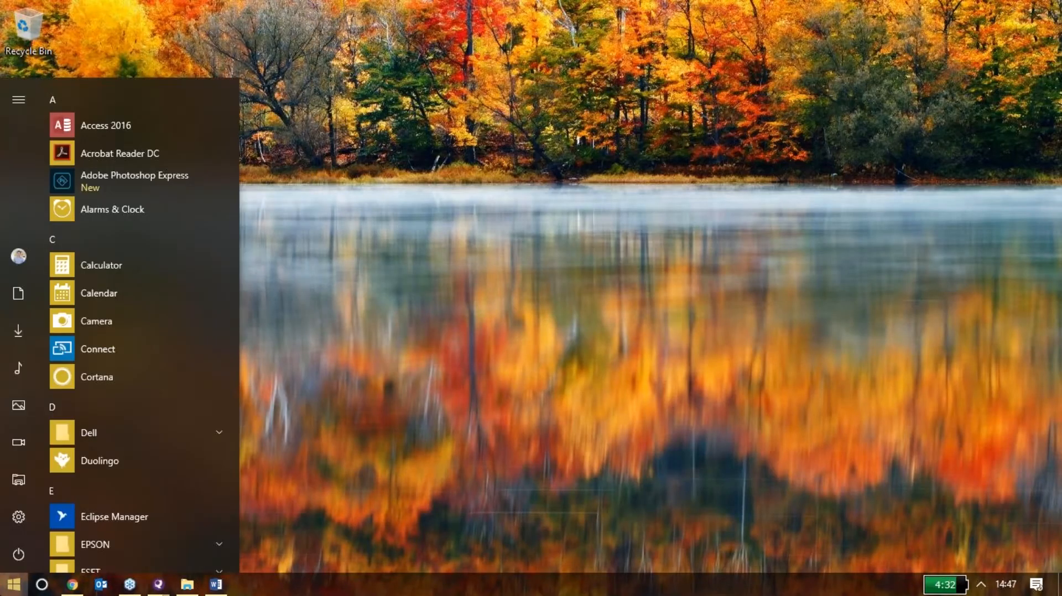
text(fire)
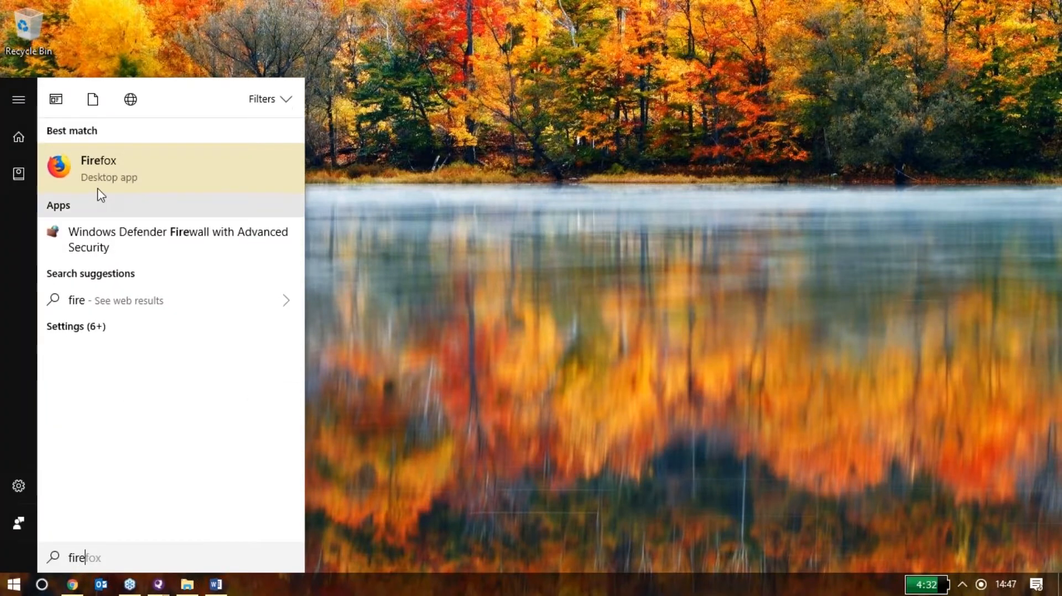
click(112, 171)
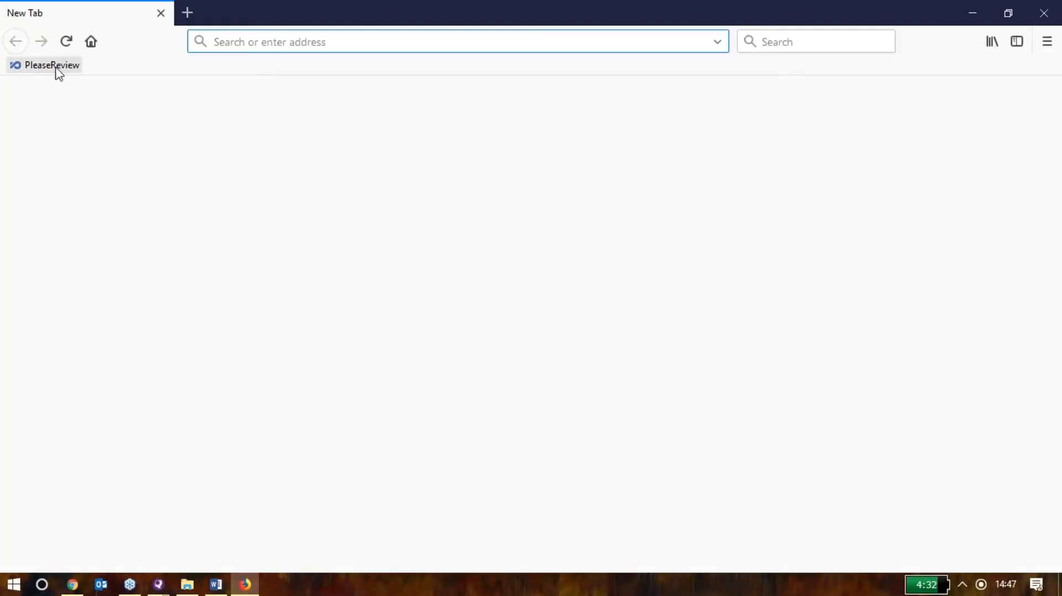
click(55, 65)
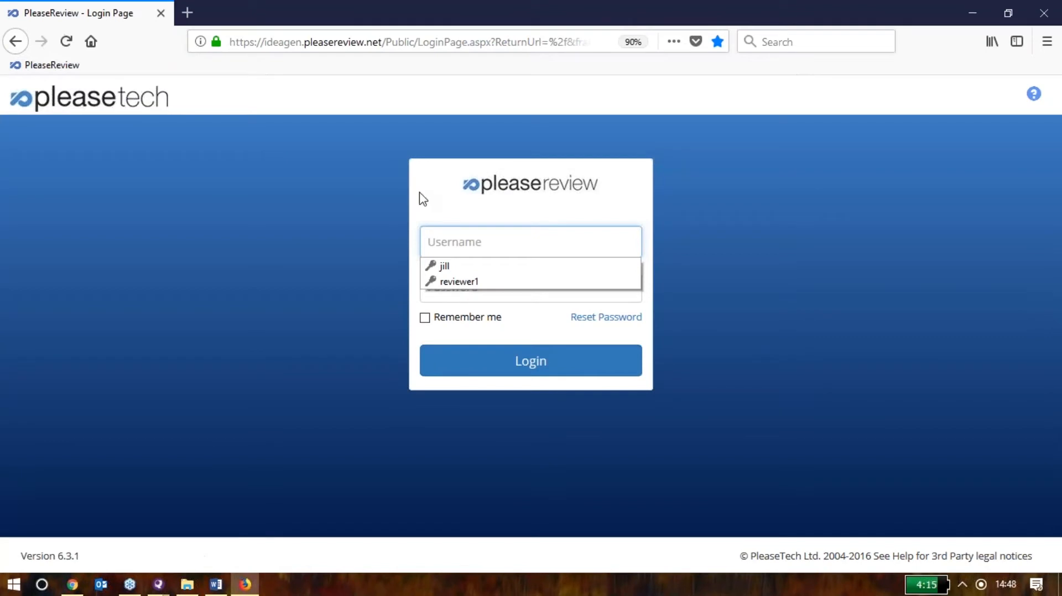
Log in with the first saved reviewer's username and password, and enter "Review of 1. Sample Word (3)" from the reviews participated in.
click(458, 268)
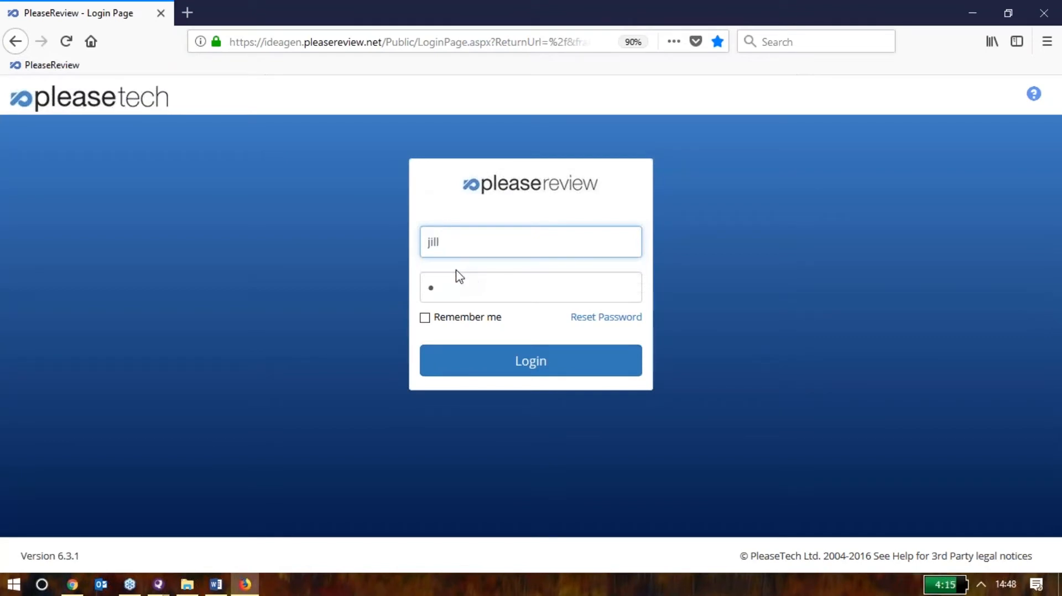
click(470, 365)
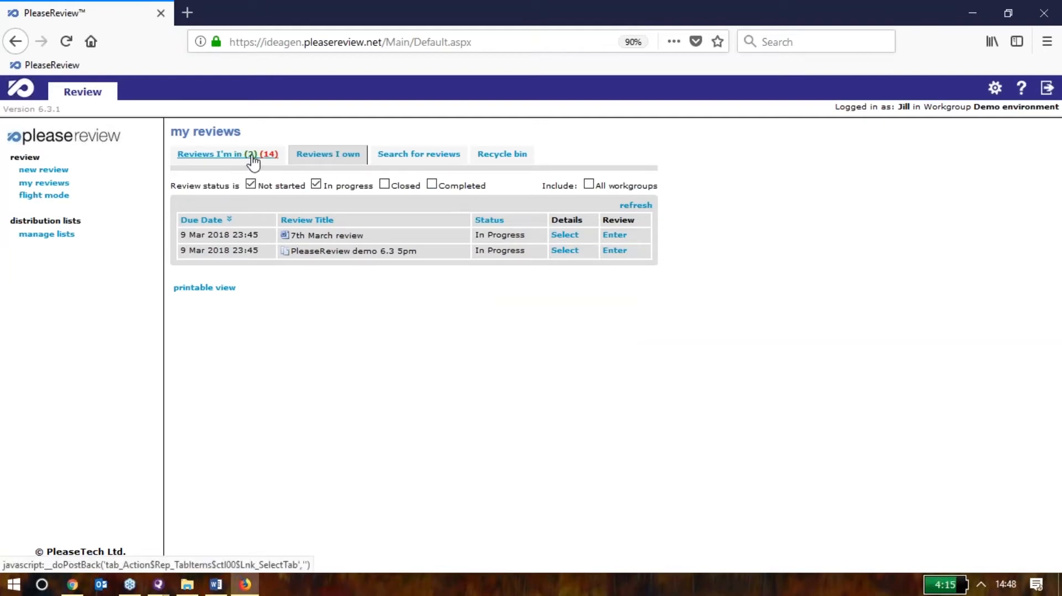
click(269, 159)
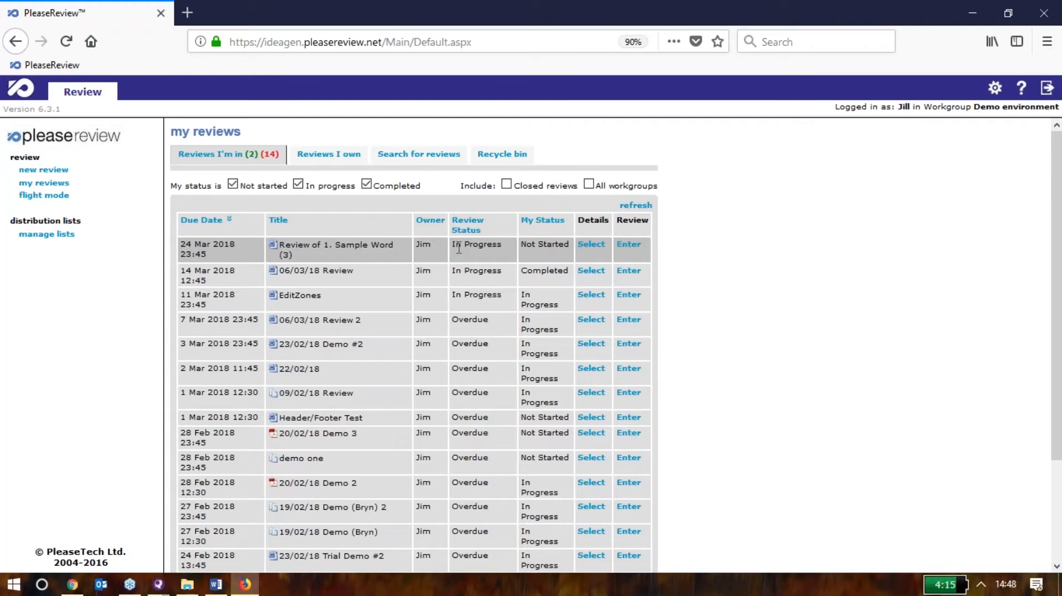
click(627, 246)
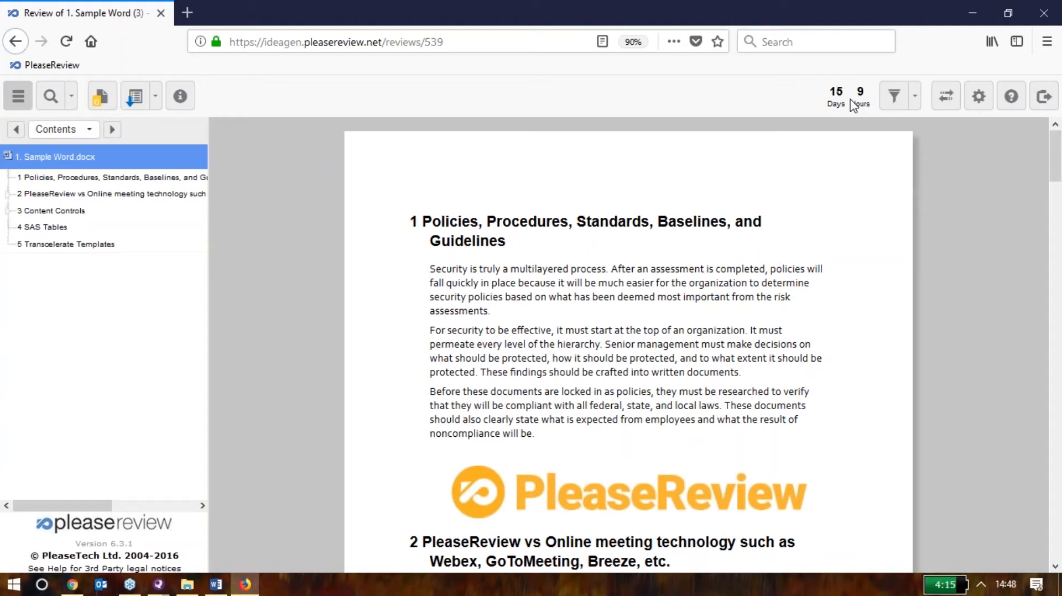
Propose deleting "Security is truly a multilayered process." from section 1, with the comment "That didn't need to be there." and category Major.
double_click(585, 288)
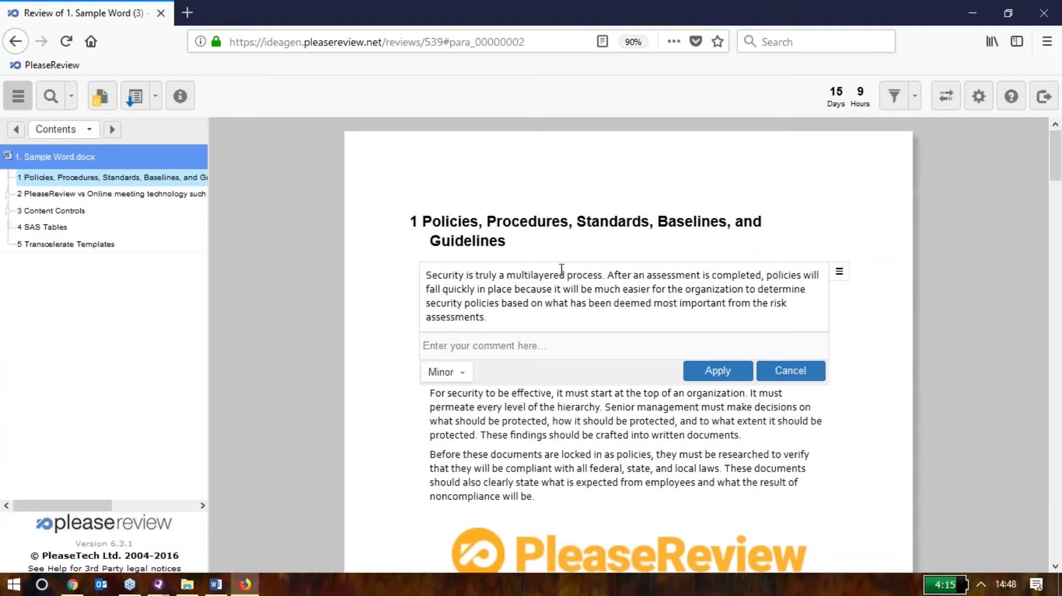
drag(425, 275, 608, 277)
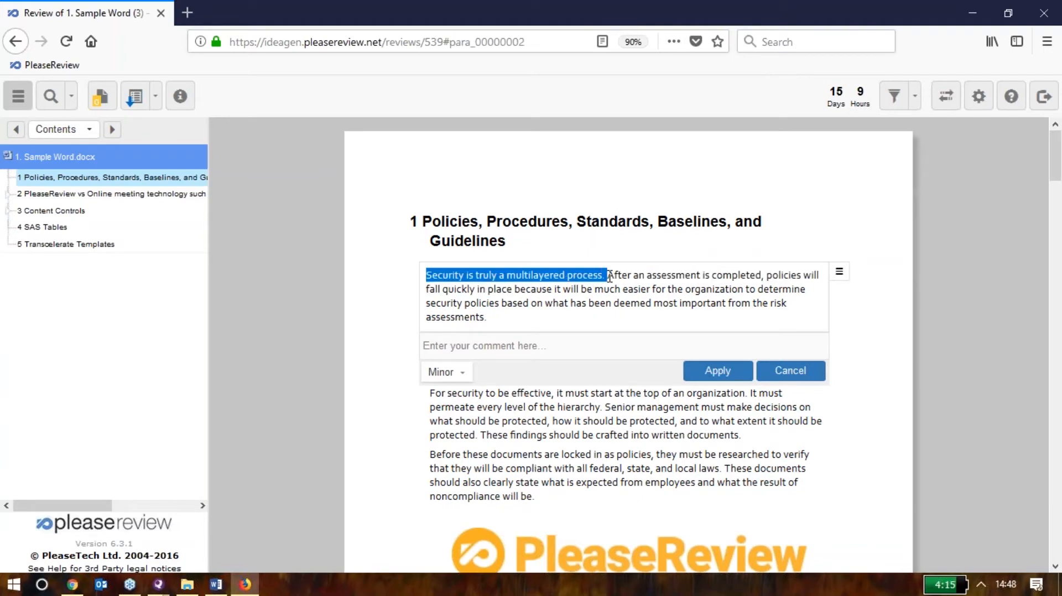
key(Delete)
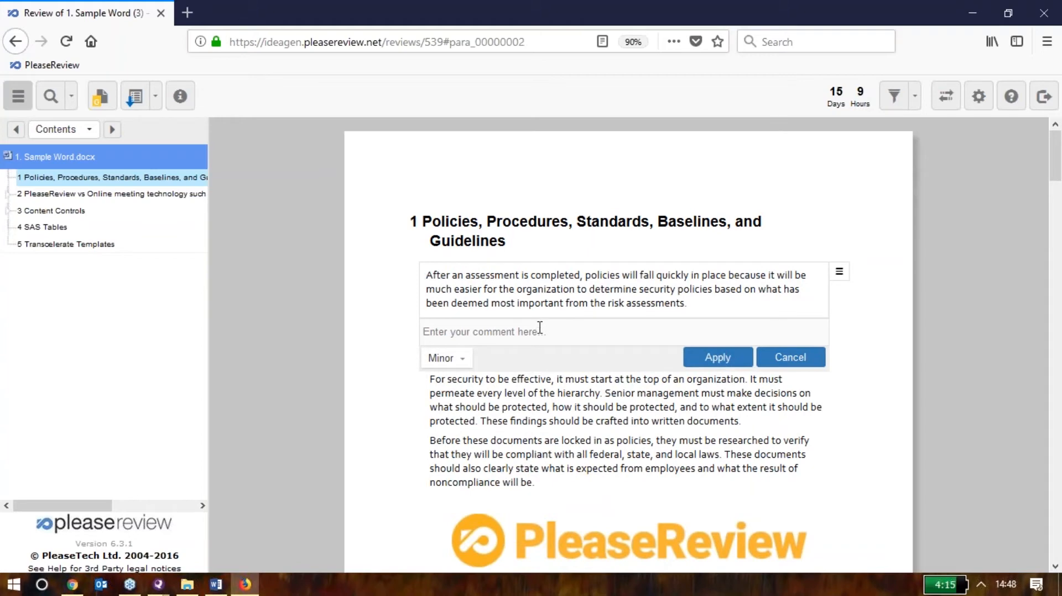
text(That didn't need to be there.)
click(459, 358)
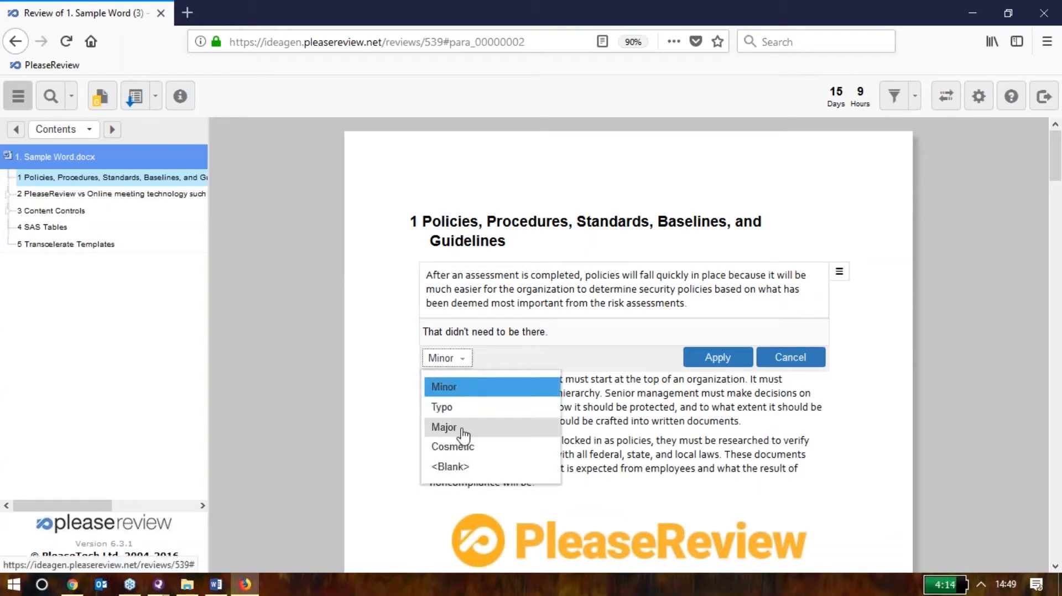
click(444, 427)
key(Tab)
key(Return)
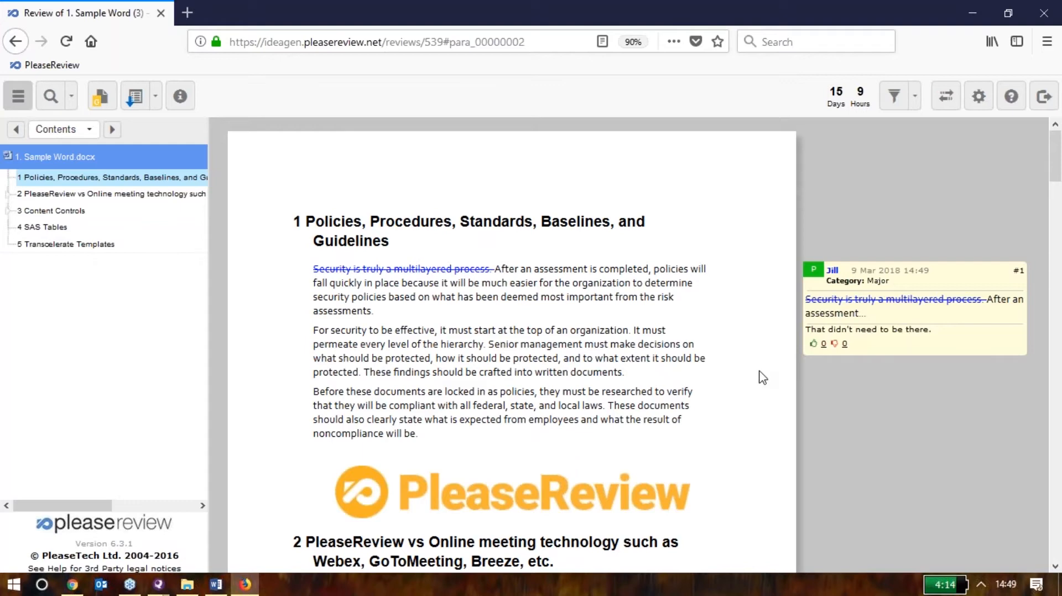
mouse_move(810, 279)
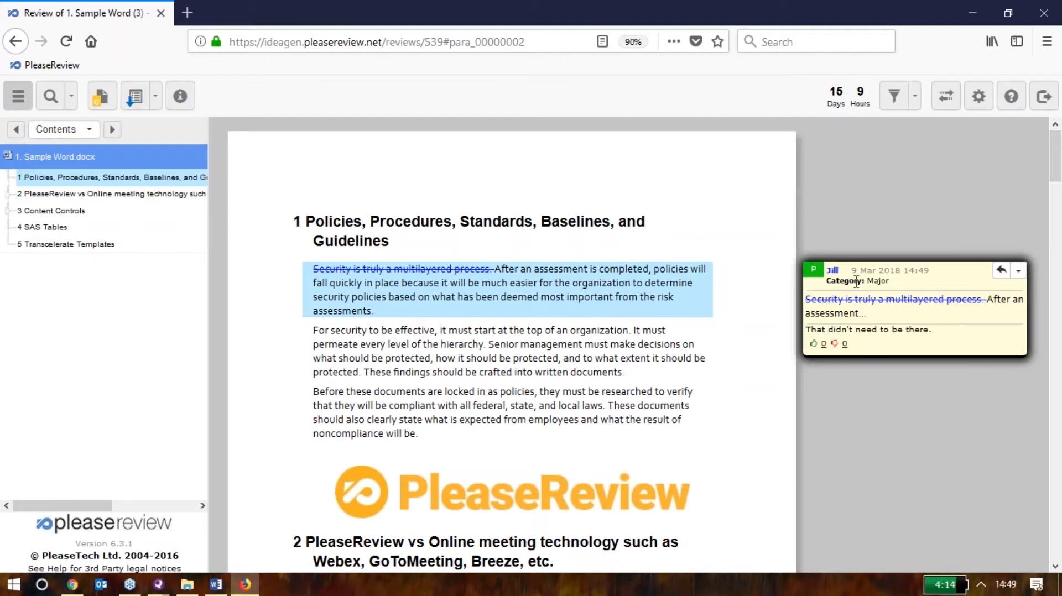
Propose replacing "organization" with "business" in section 1's first paragraph, with the comment "This is better!" and category Minor.
click(573, 281)
drag(568, 289, 628, 288)
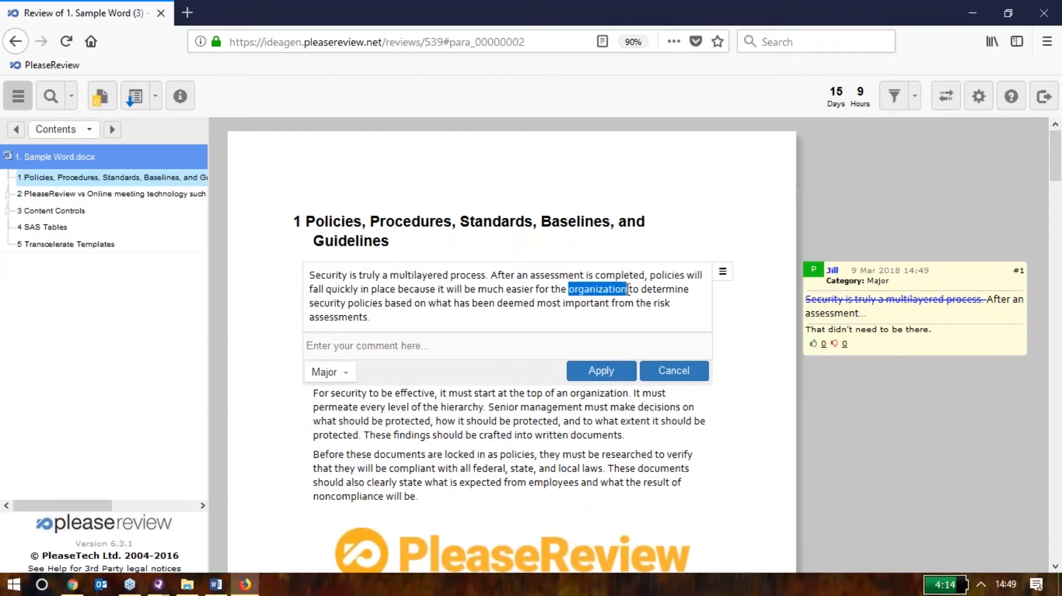
text(business)
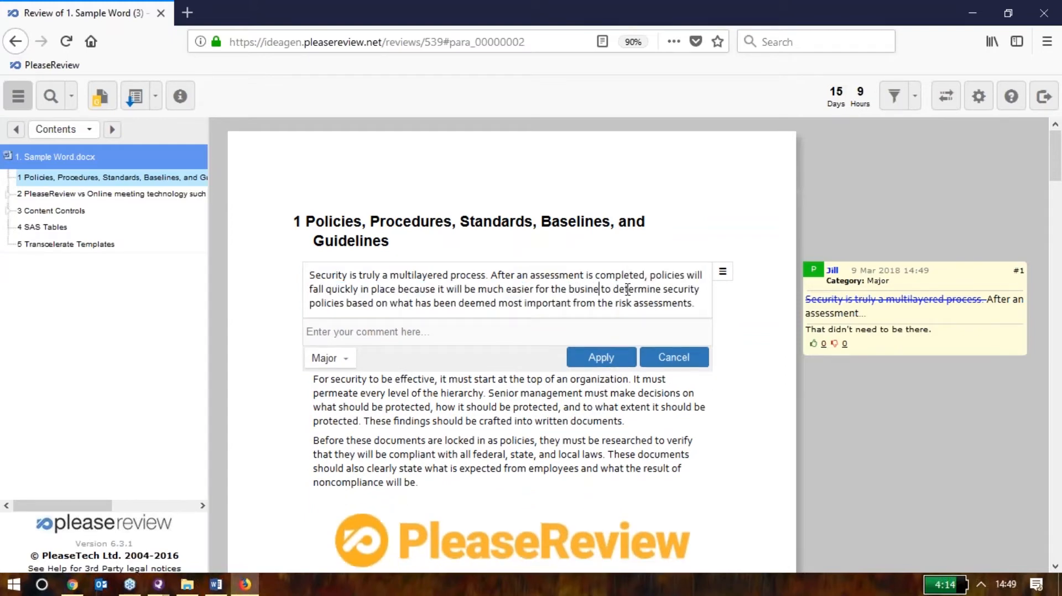
click(520, 343)
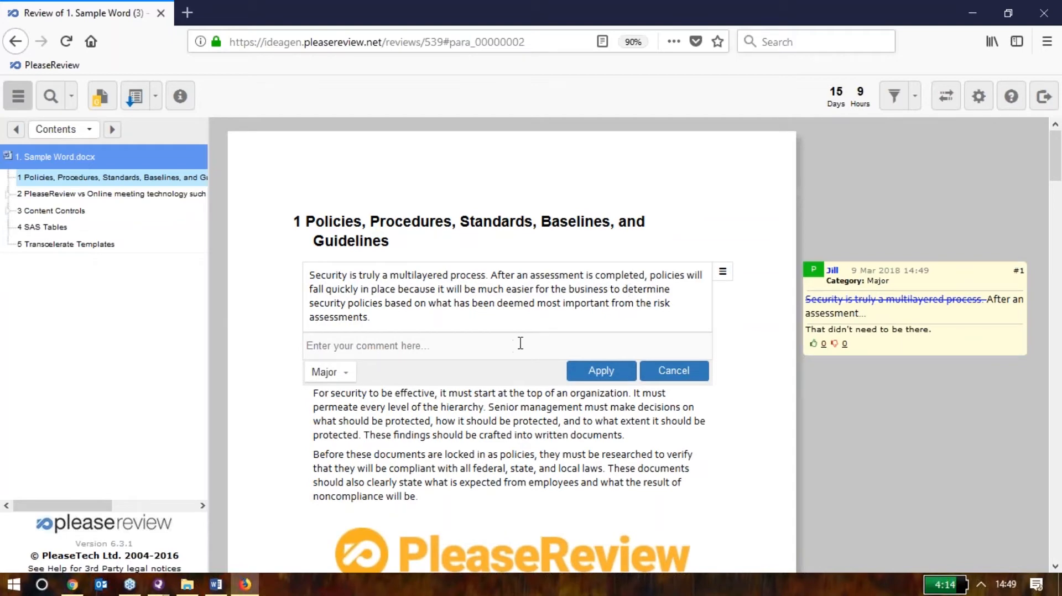
text(This is better)
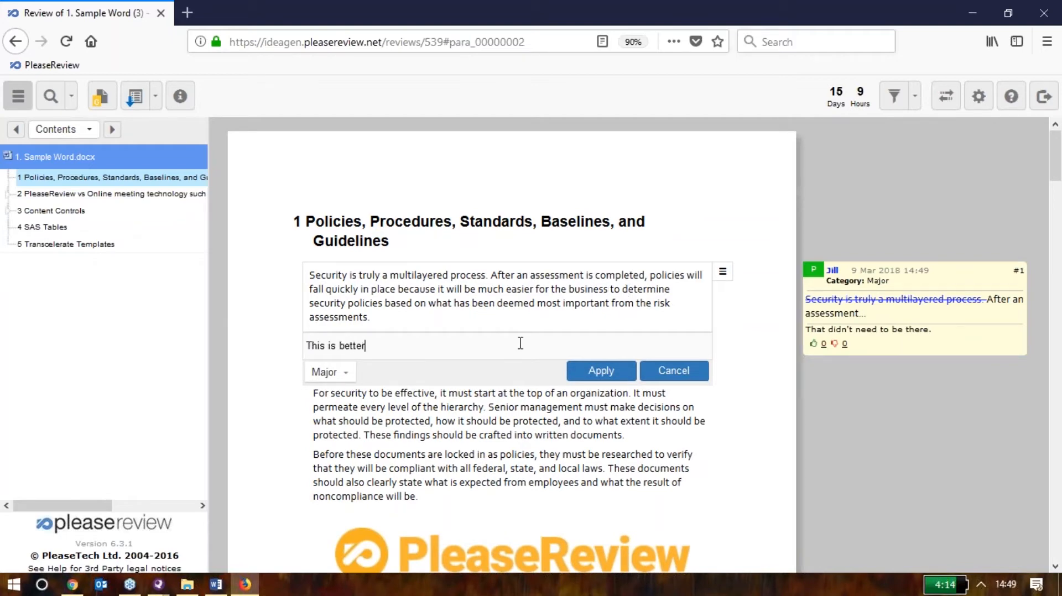
text(!)
click(326, 379)
click(331, 399)
click(587, 373)
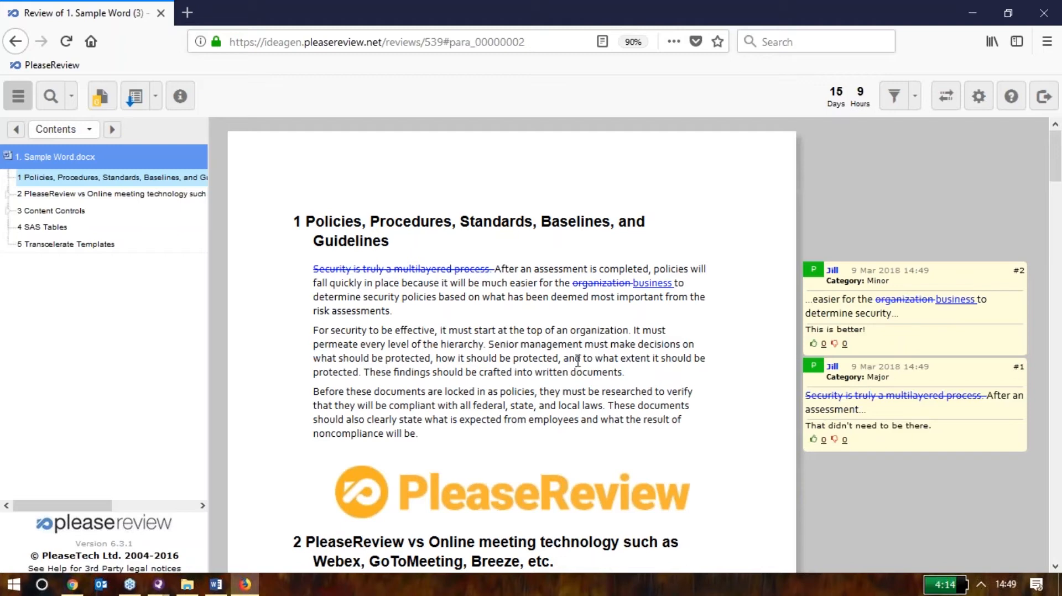
mouse_move(900, 321)
Comment on "Senior management must make decisions on what should be protected", mentioning another reviewer and asking "Is this correct?" as Minor.
click(474, 341)
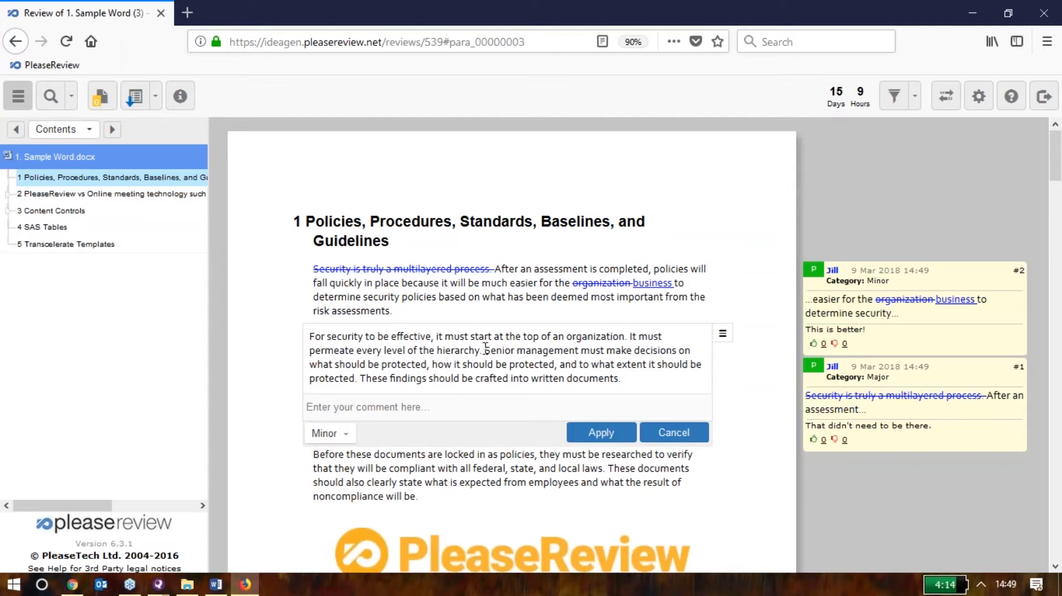
drag(484, 348, 428, 369)
click(406, 408)
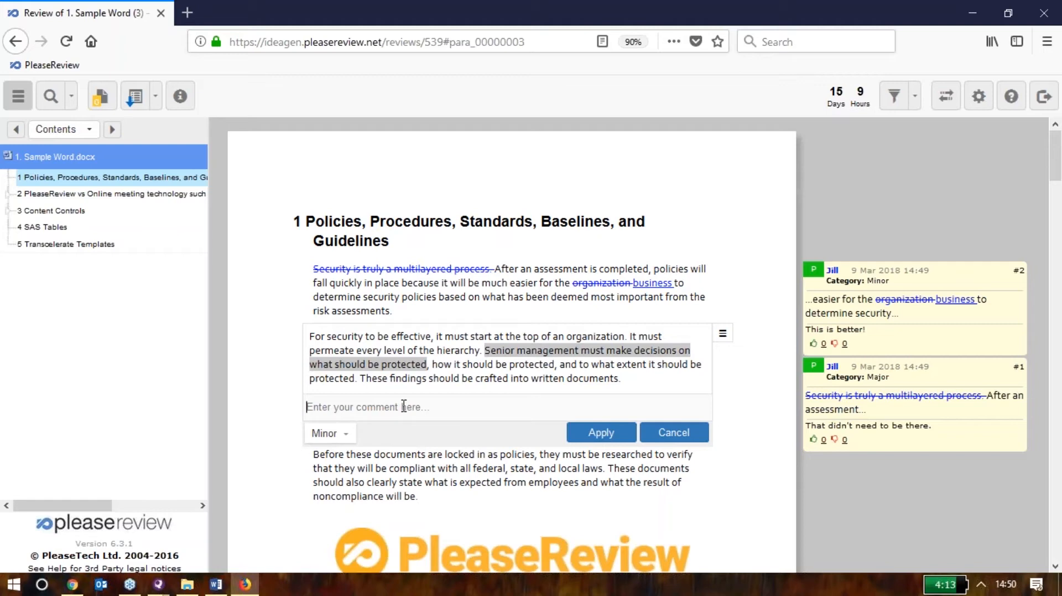
text(")
key(BackSpace)
text(@Steve)
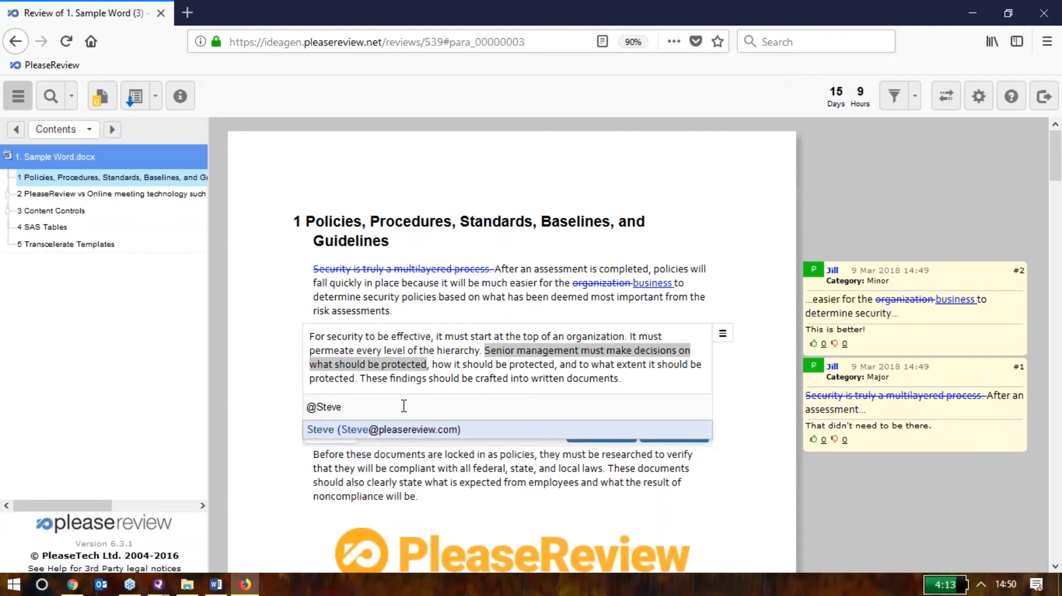
click(385, 433)
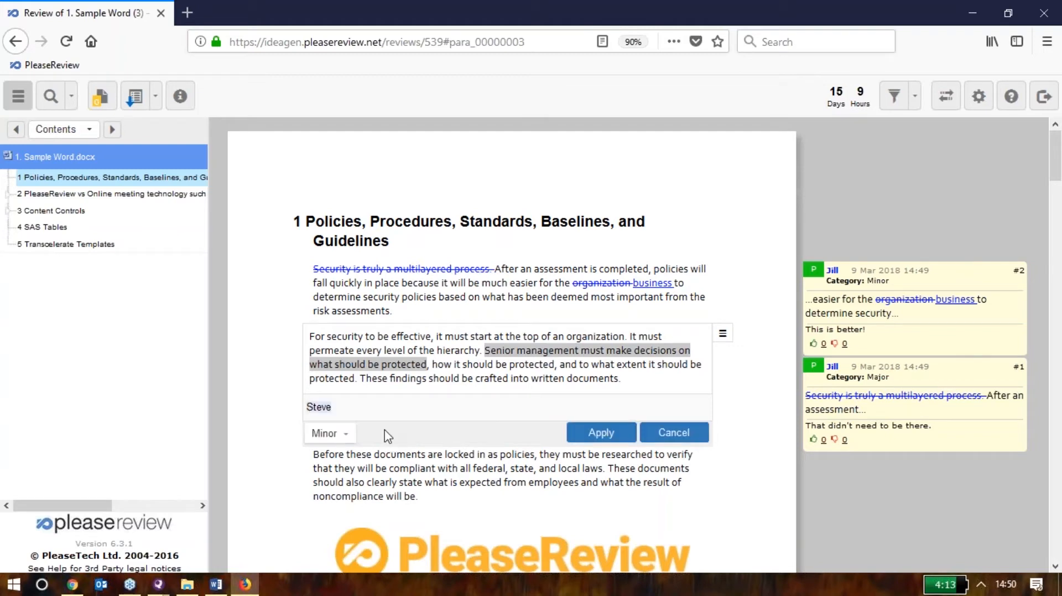
text(Is this correct?)
click(602, 433)
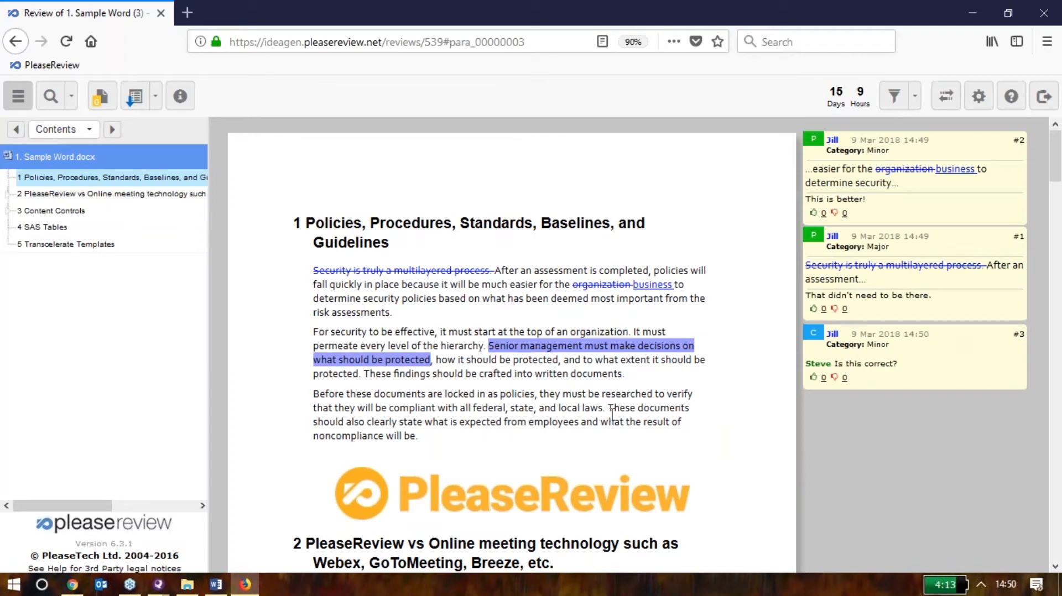
click(817, 344)
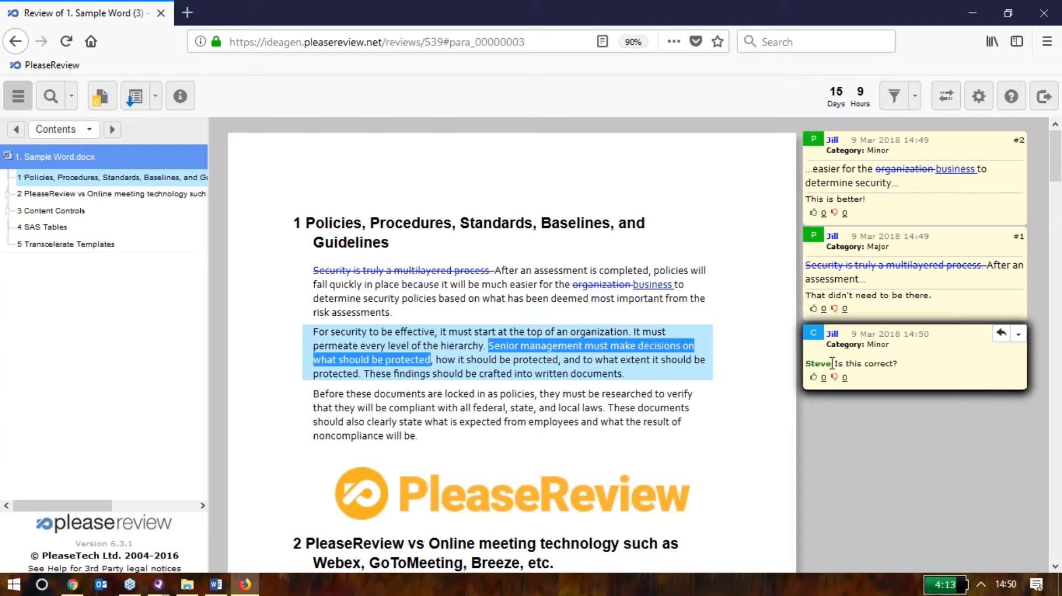
click(748, 386)
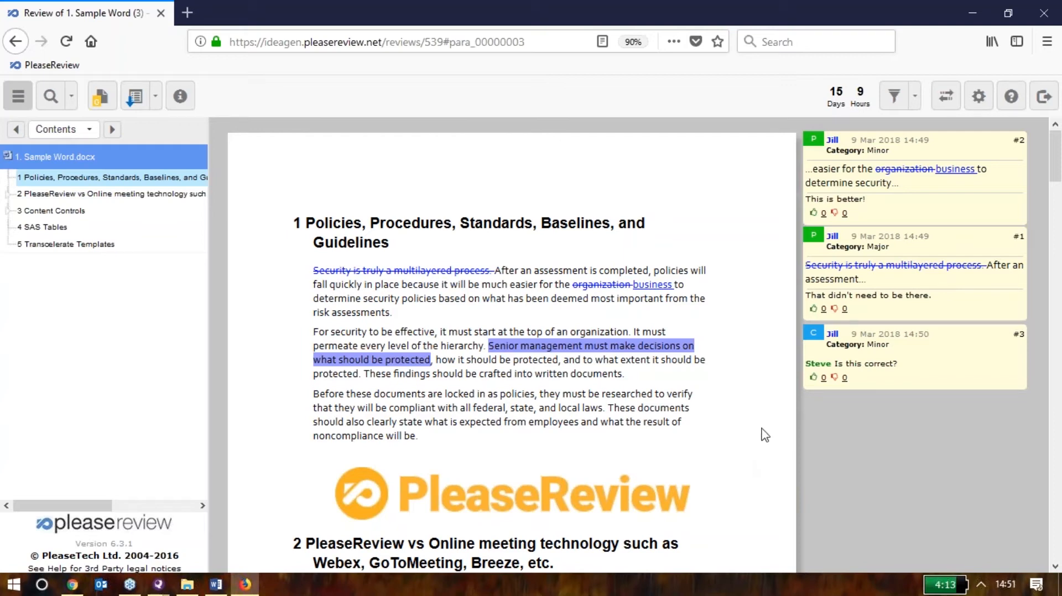
Minimise Firefox, switch to Internet Explorer, and load the bookmarked PleaseReview login page.
click(981, 4)
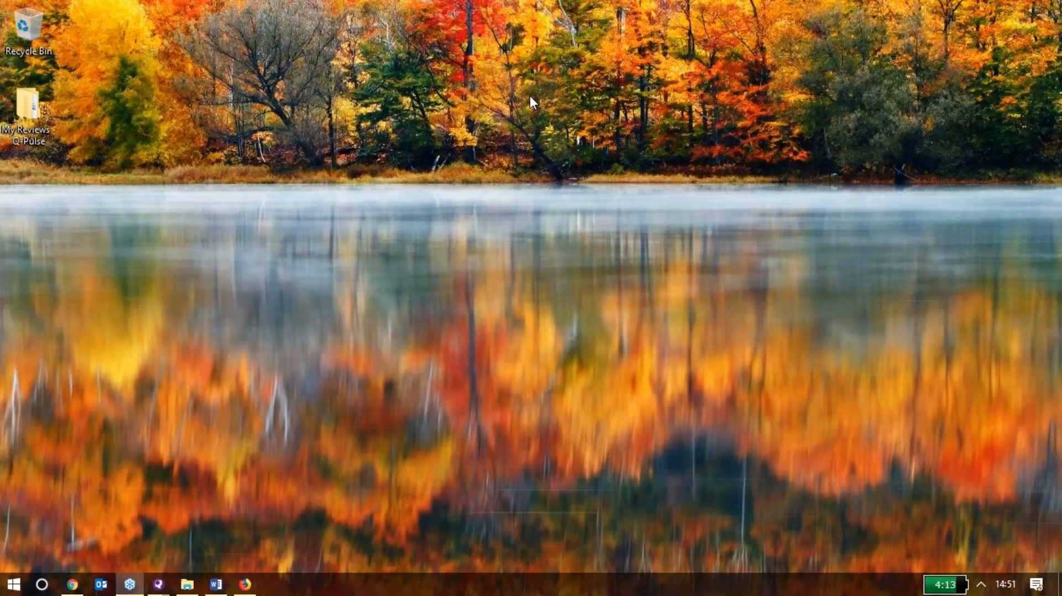
click(1, 590)
text(inter)
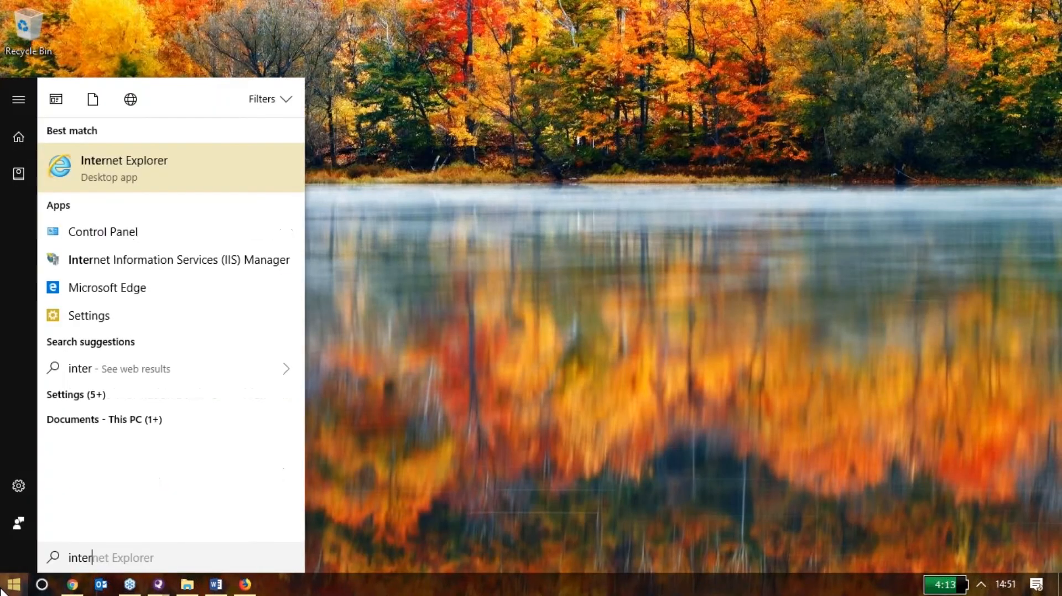
click(123, 168)
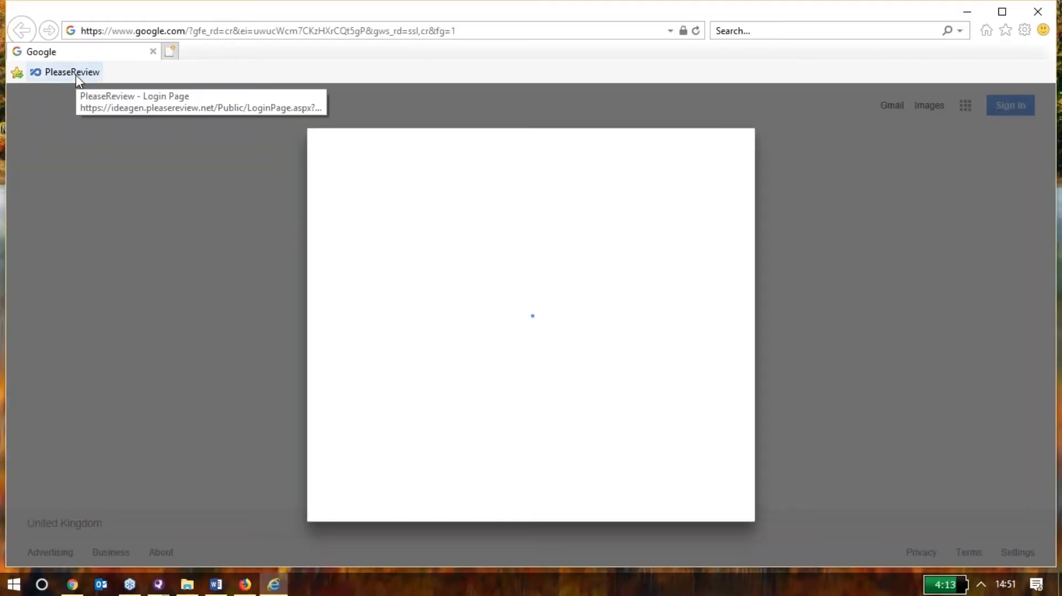
click(76, 76)
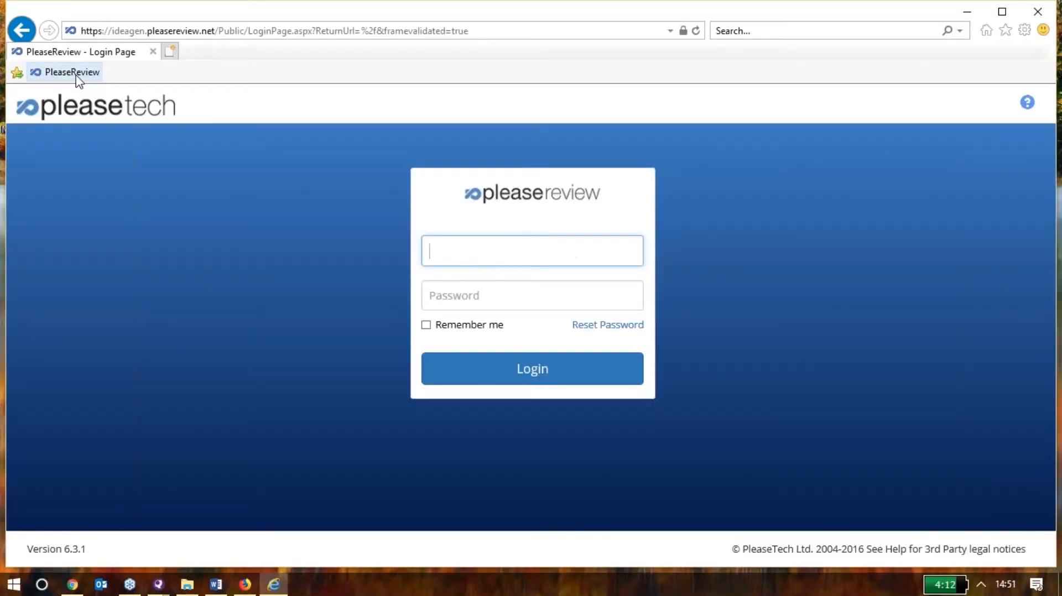
Log in with the mentioned reviewer's username and password, check the participants' progress, and enter "Review of 1. Sample Word (3)".
text(steve)
key(Tab)
click(568, 373)
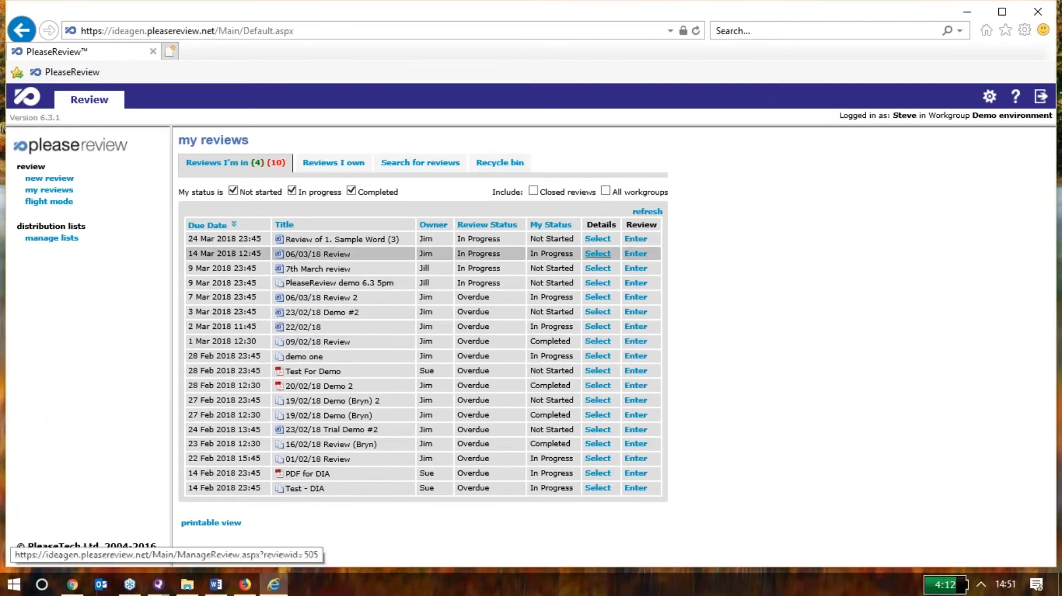
mouse_move(610, 250)
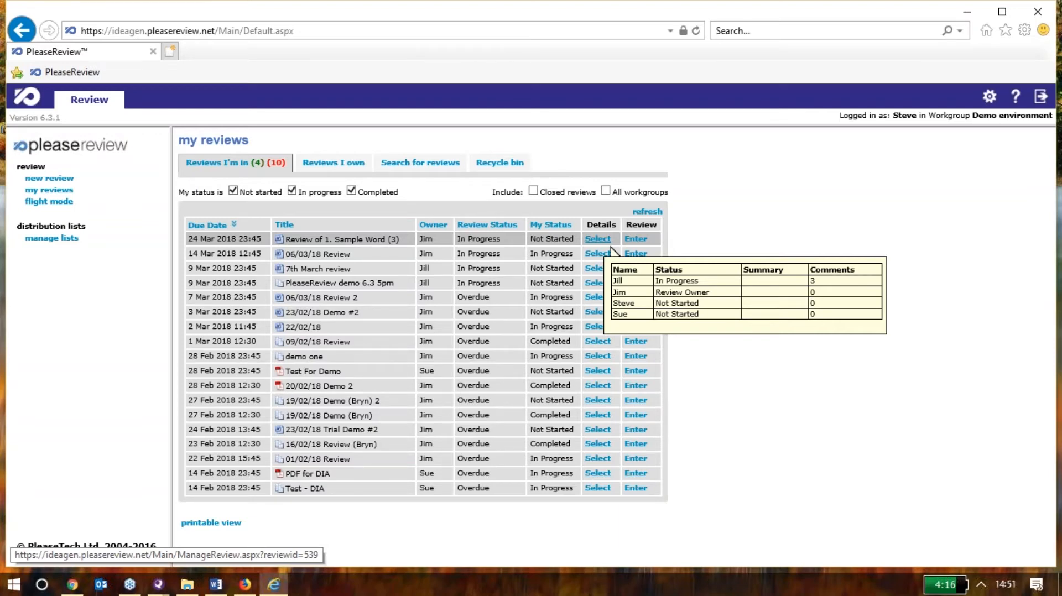
click(636, 238)
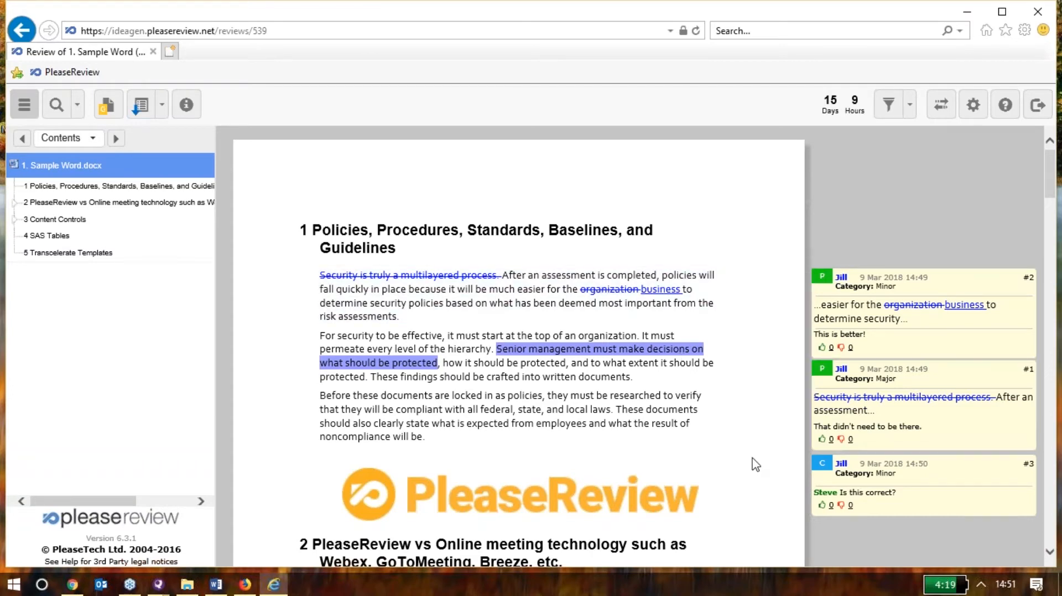
Reply "Yes it is." to the comment "Is this correct?" and give a thumbs-up to the proposed "organization" to "business" change.
mouse_move(963, 491)
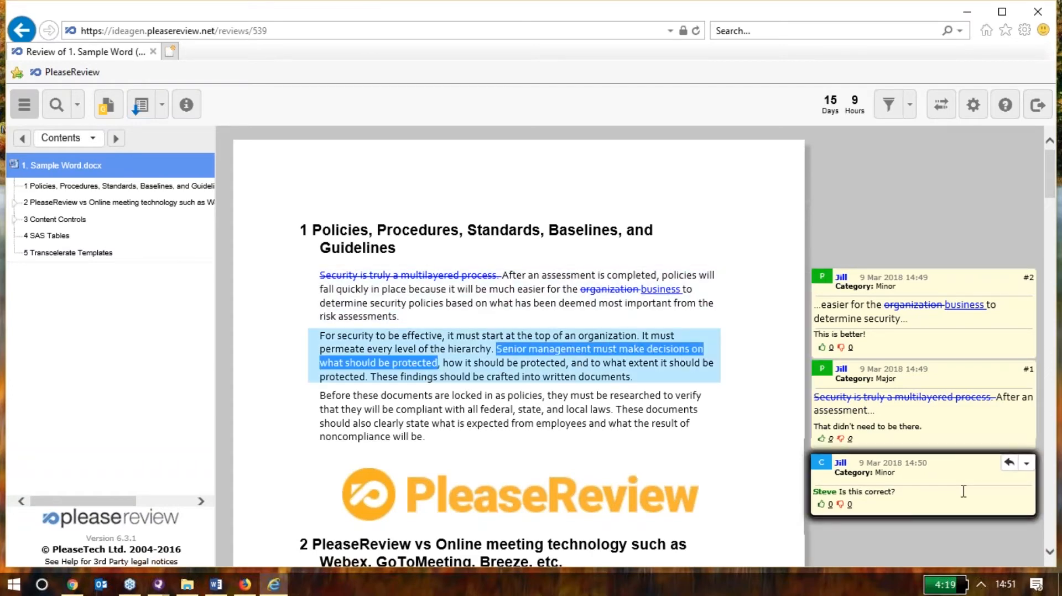
click(1009, 463)
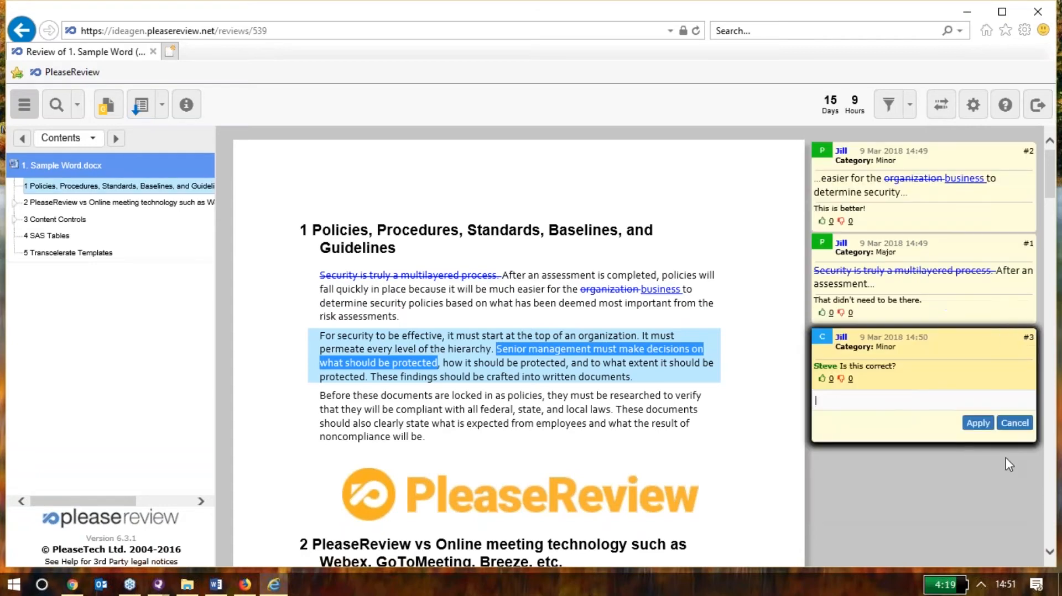
text(Yes it is.)
click(977, 423)
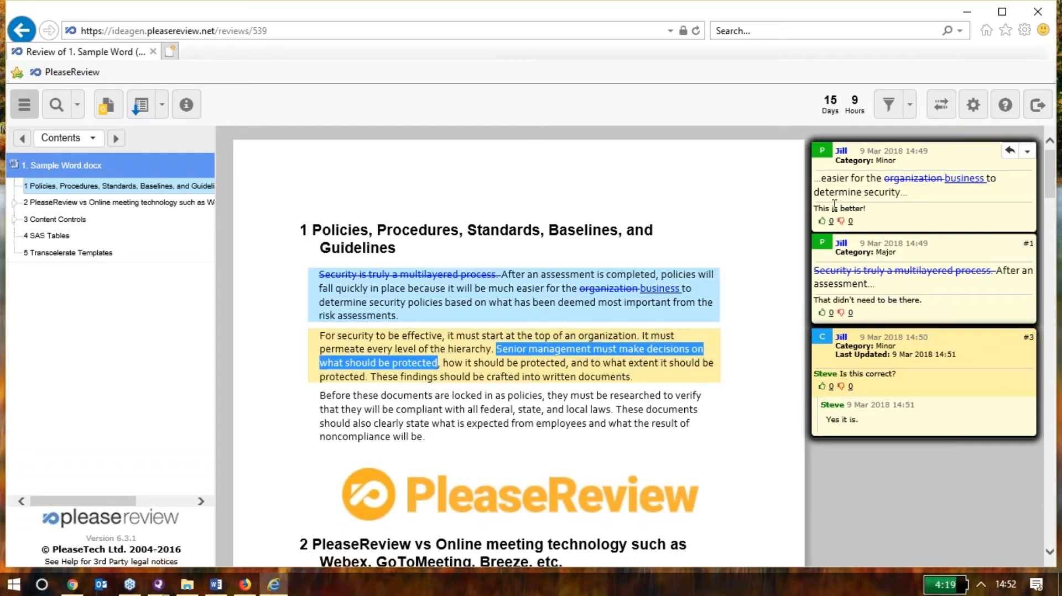
click(823, 221)
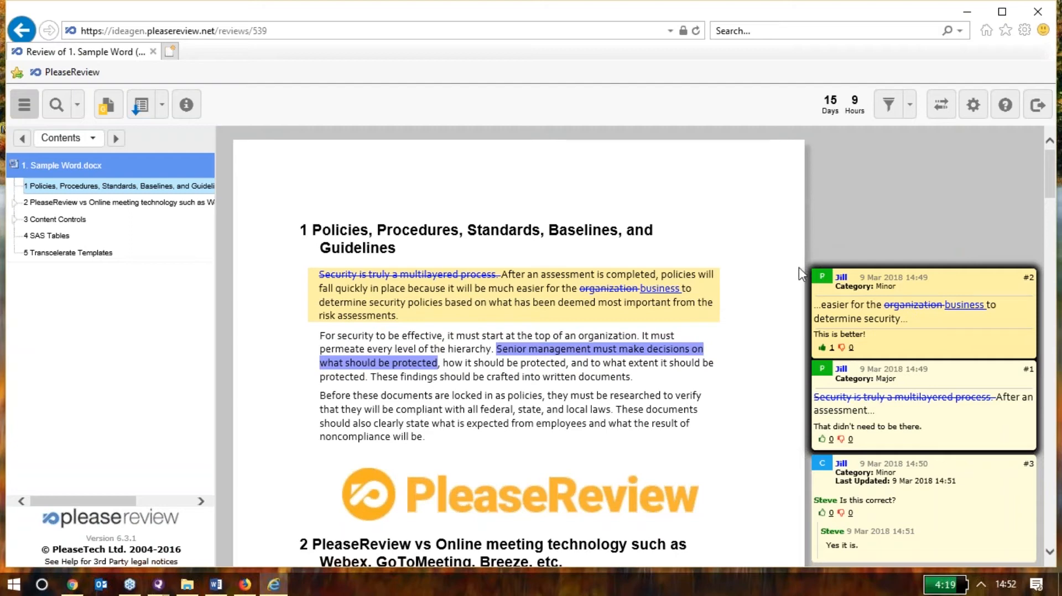
Propose replacing "truly" with "really" in section 1's first paragraph, with category Minor and no comment.
mouse_move(874, 396)
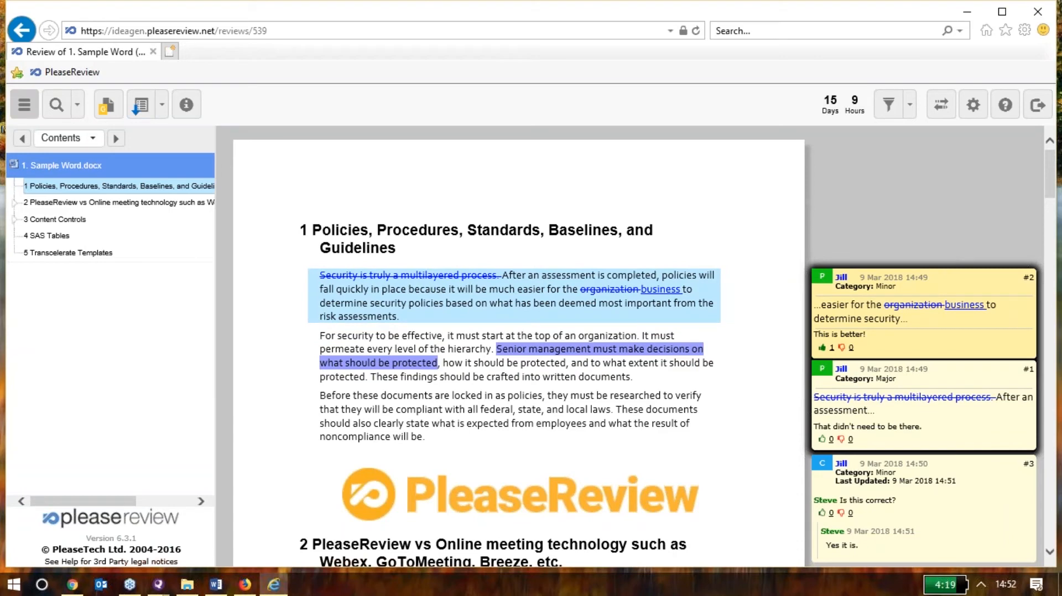
double_click(392, 275)
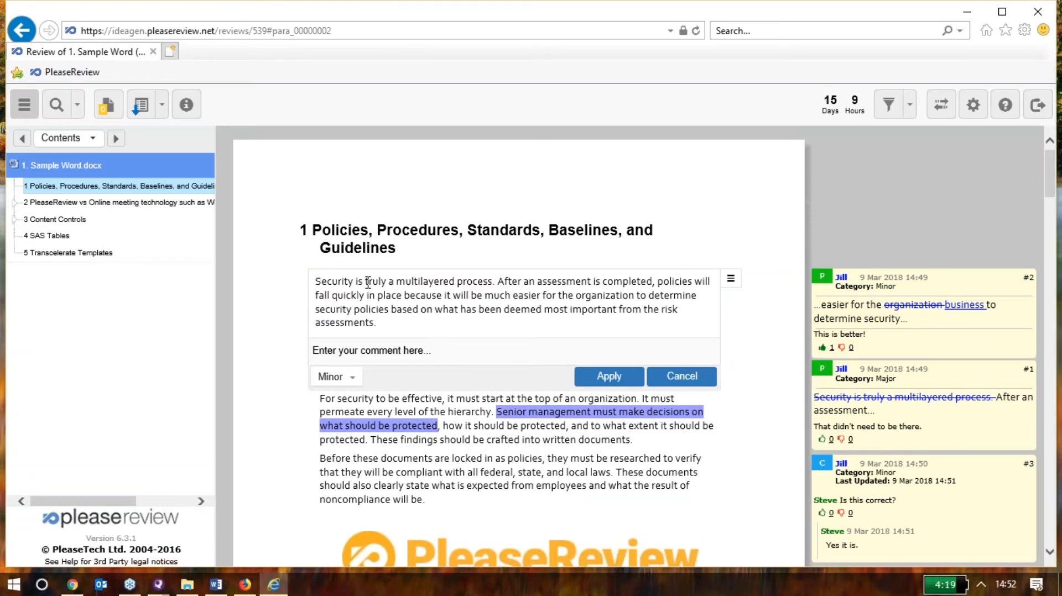
drag(364, 281, 390, 281)
text(really)
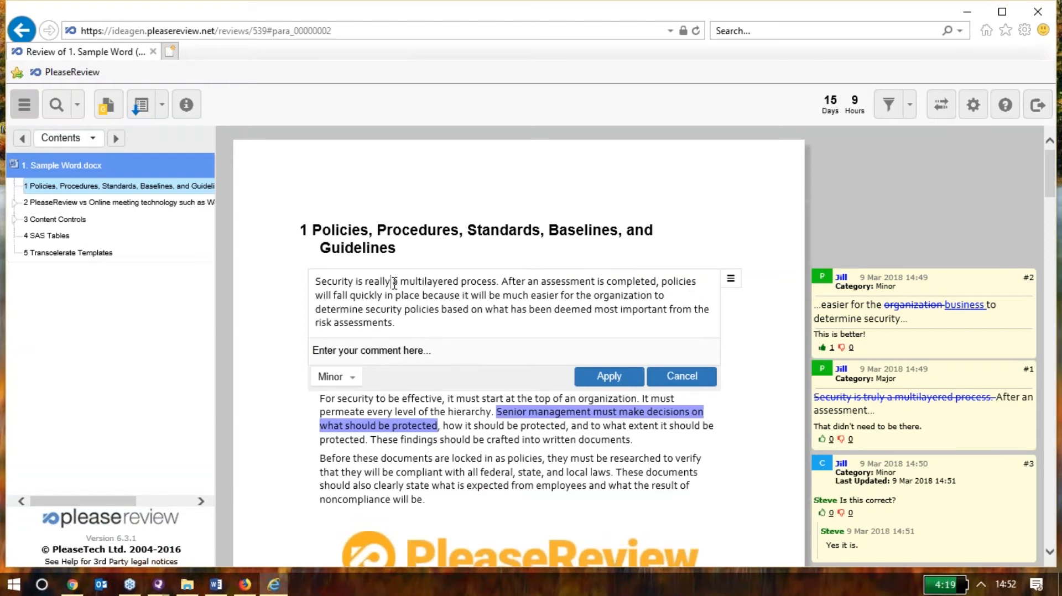
click(468, 350)
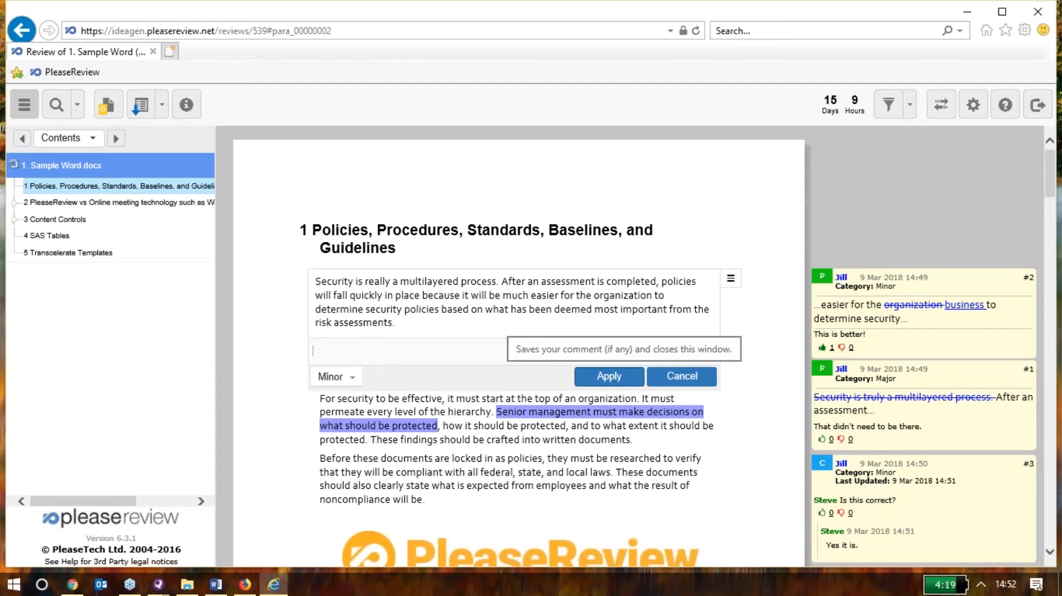
click(608, 376)
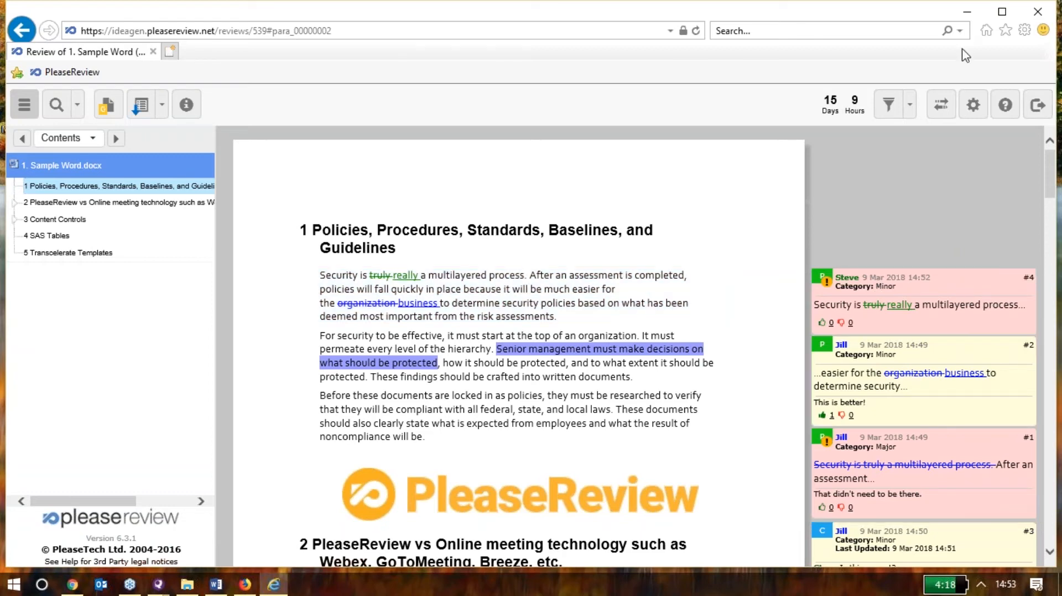
Minimise Internet Explorer, switch to Chrome, check the participants' progress, and enter "Review of 1. Sample Word (3)" as the review owner.
click(968, 12)
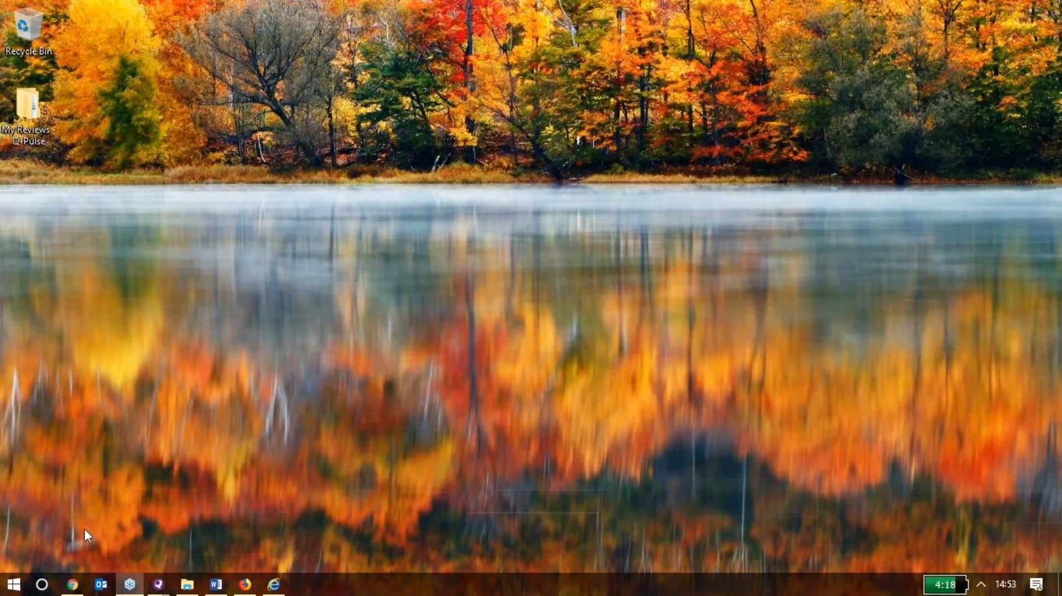
click(72, 589)
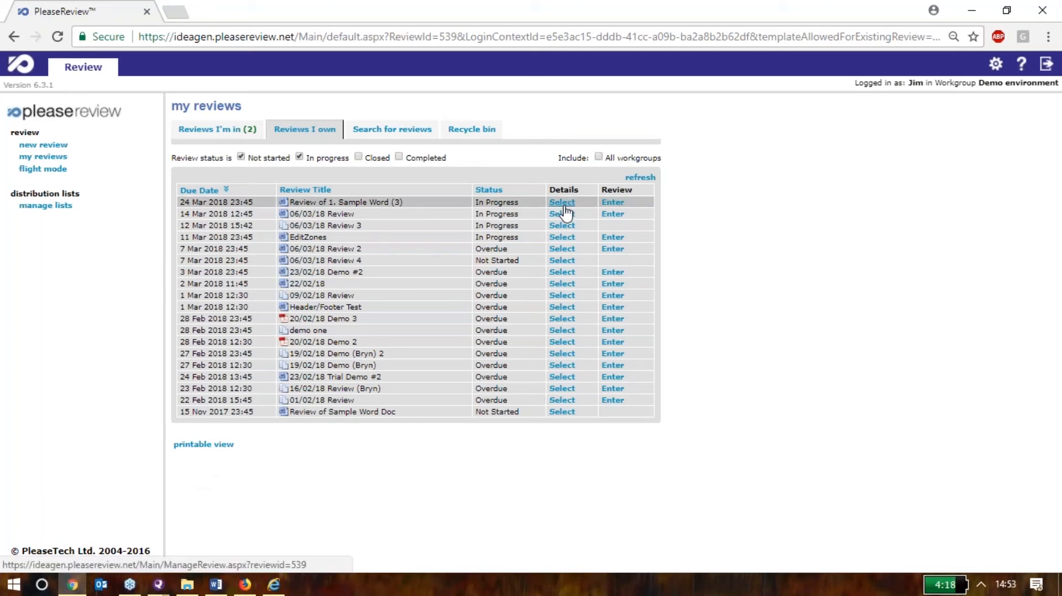
mouse_move(565, 208)
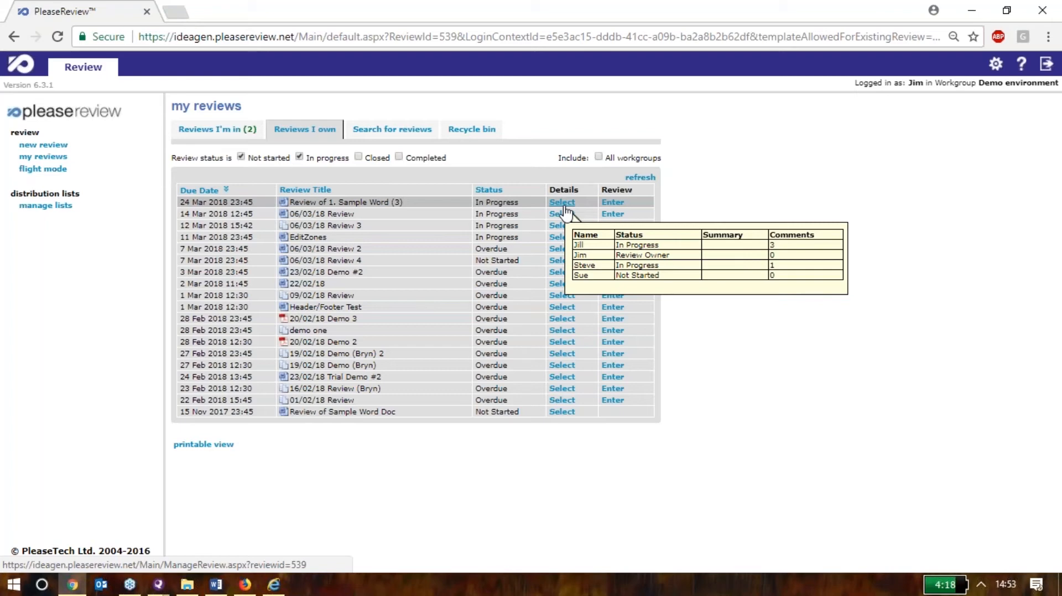
click(612, 202)
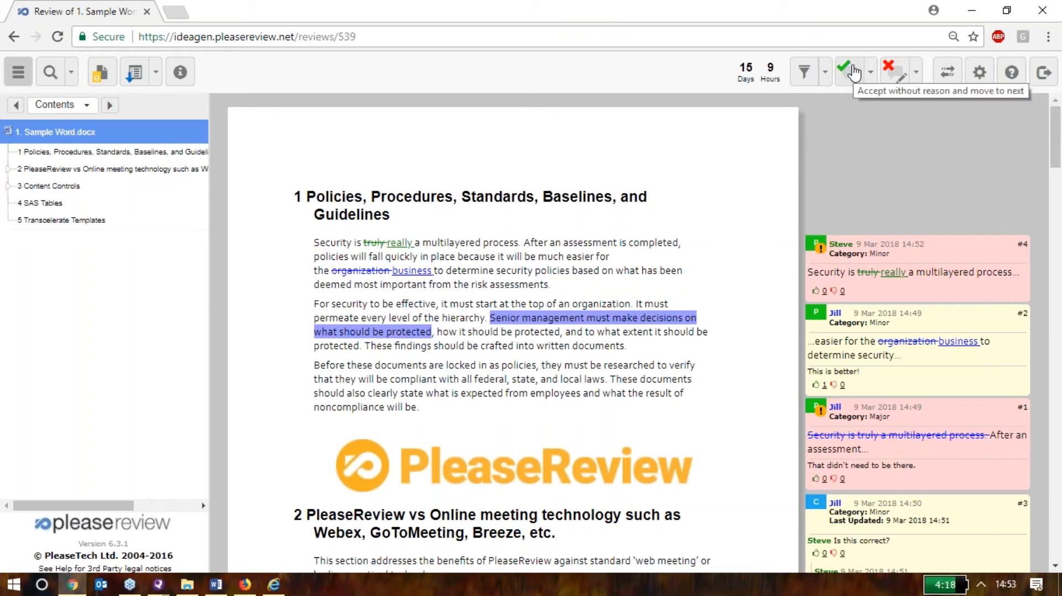
Accept the proposed change from "organization" to "business" in section 1's first paragraph.
mouse_move(929, 272)
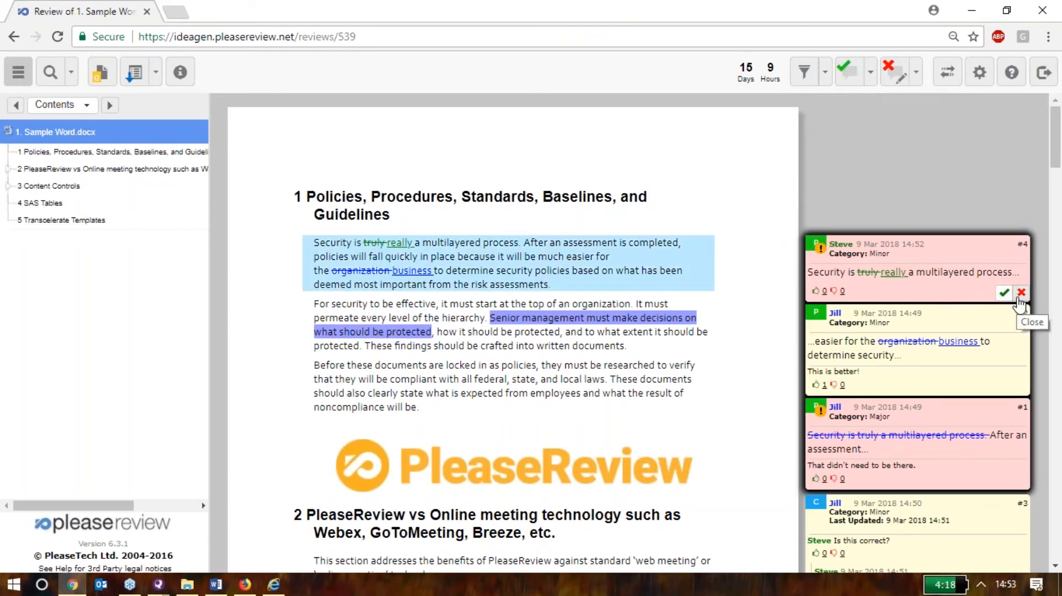
scroll(900, 188, down, 1)
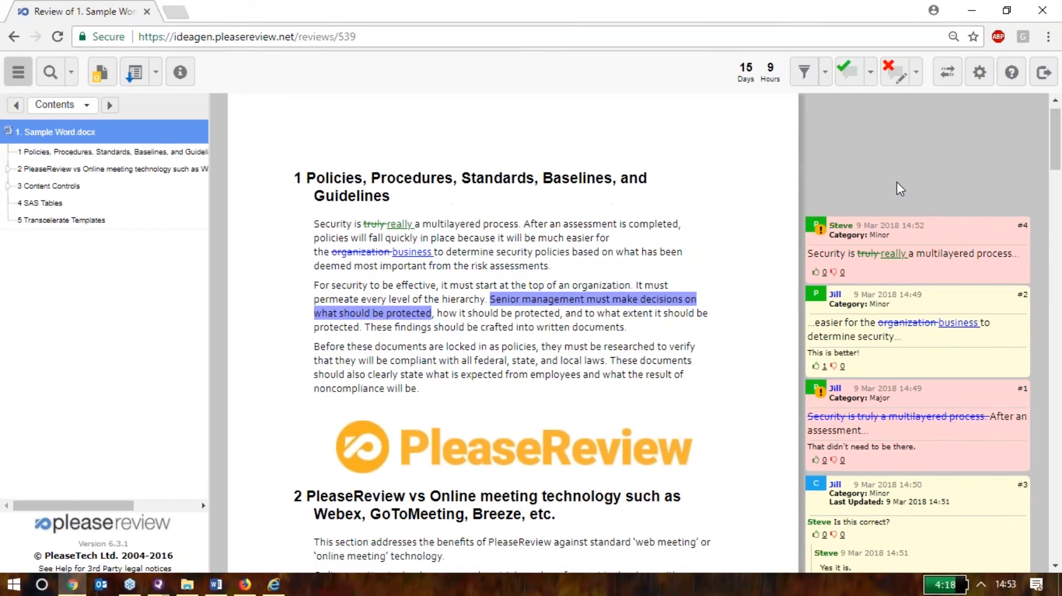
scroll(899, 189, down, 3)
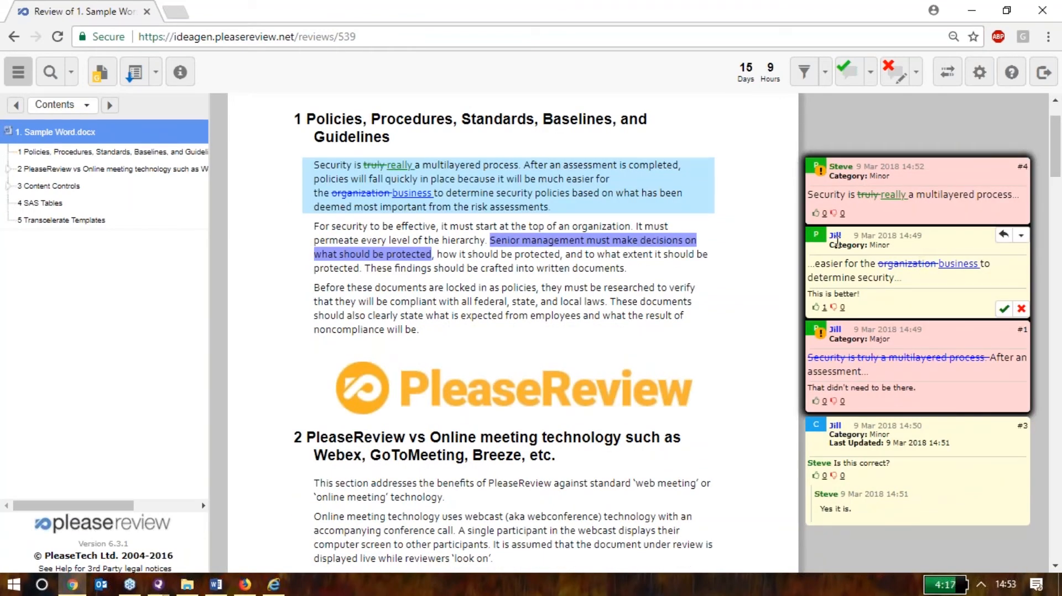
click(1003, 309)
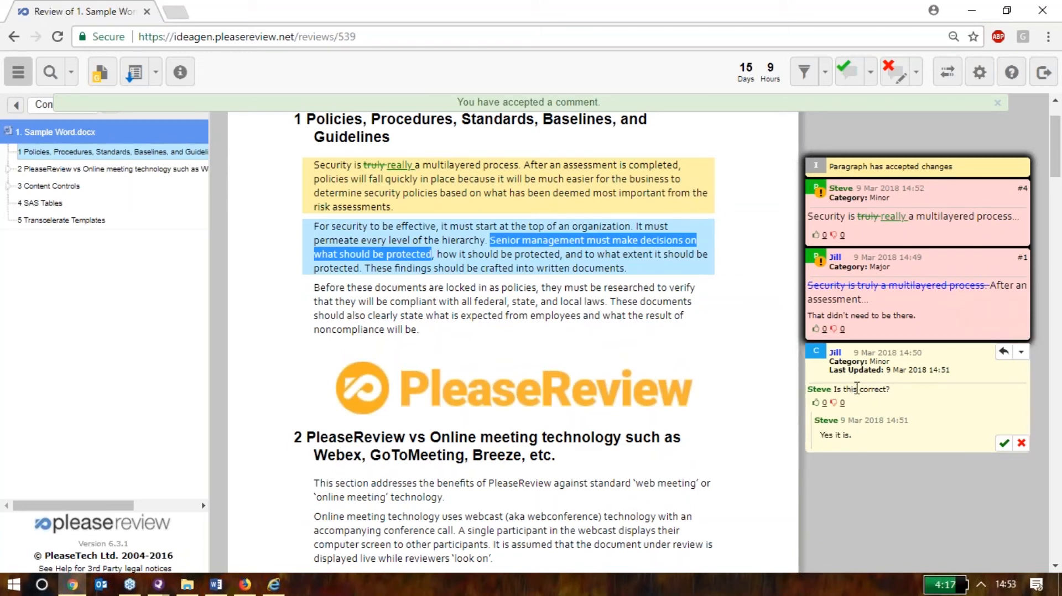
Close the comment "Is this correct?" with the status Closed and the reason "Thank you".
click(1021, 443)
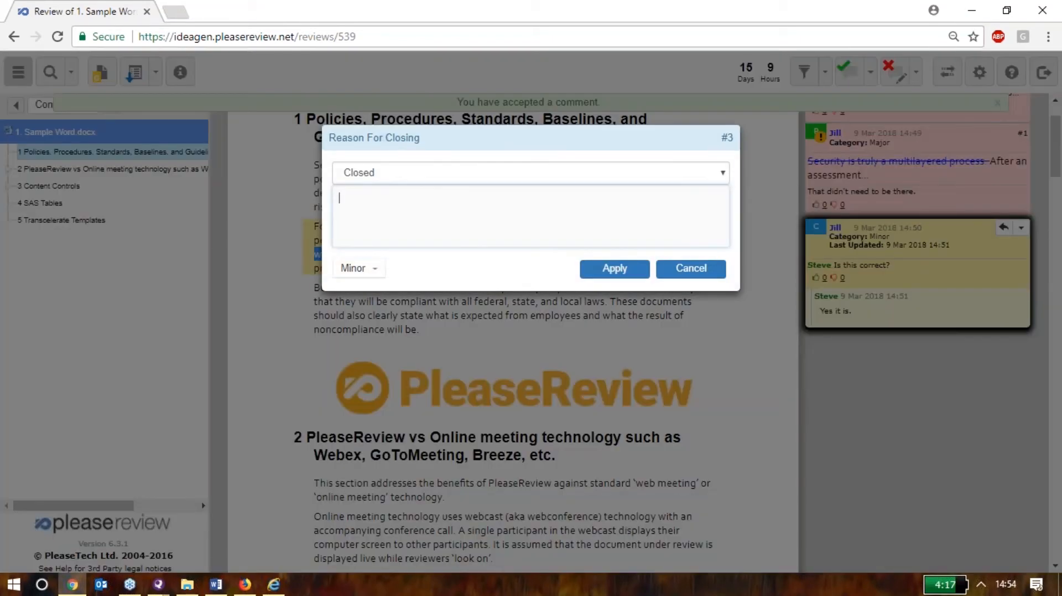
text(Thank you)
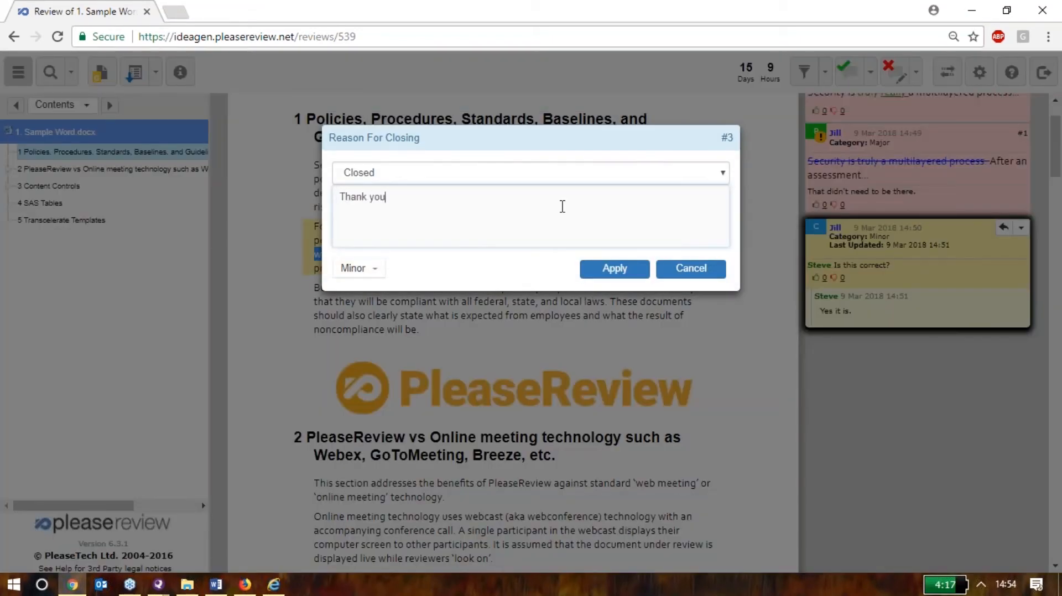
click(619, 272)
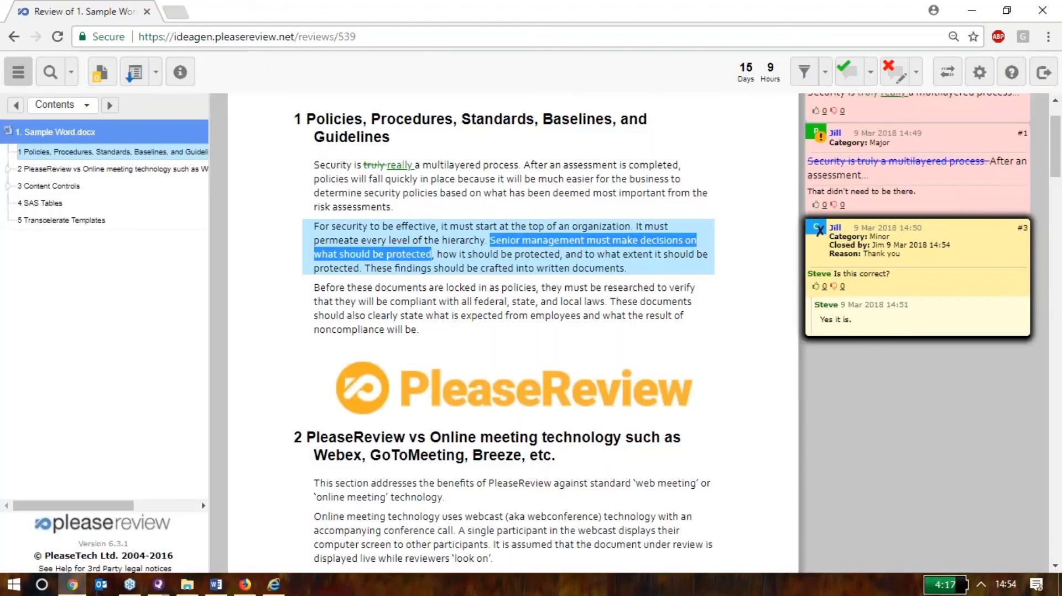
Merge the conflicting changes in section 1's first paragraph, keeping the "truly" to "really" change, and accept the merged result.
scroll(840, 420, up, 2)
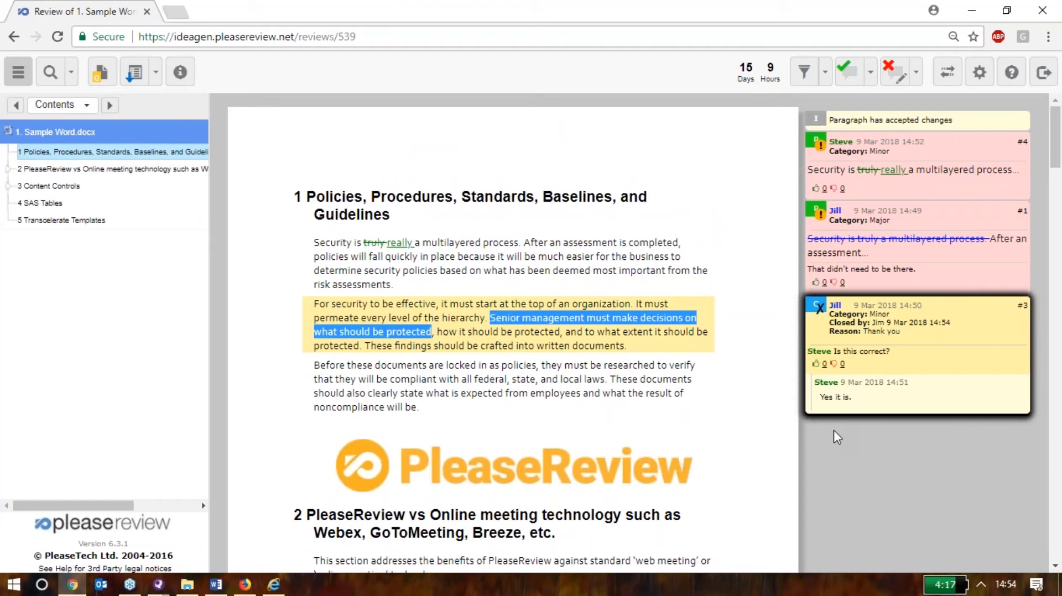
mouse_move(899, 238)
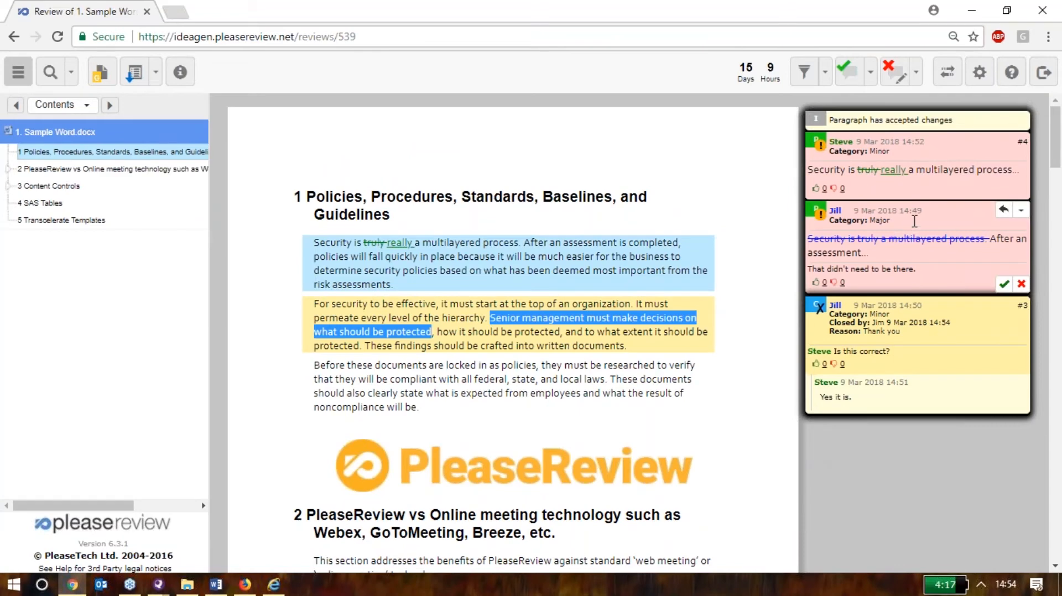
click(1004, 189)
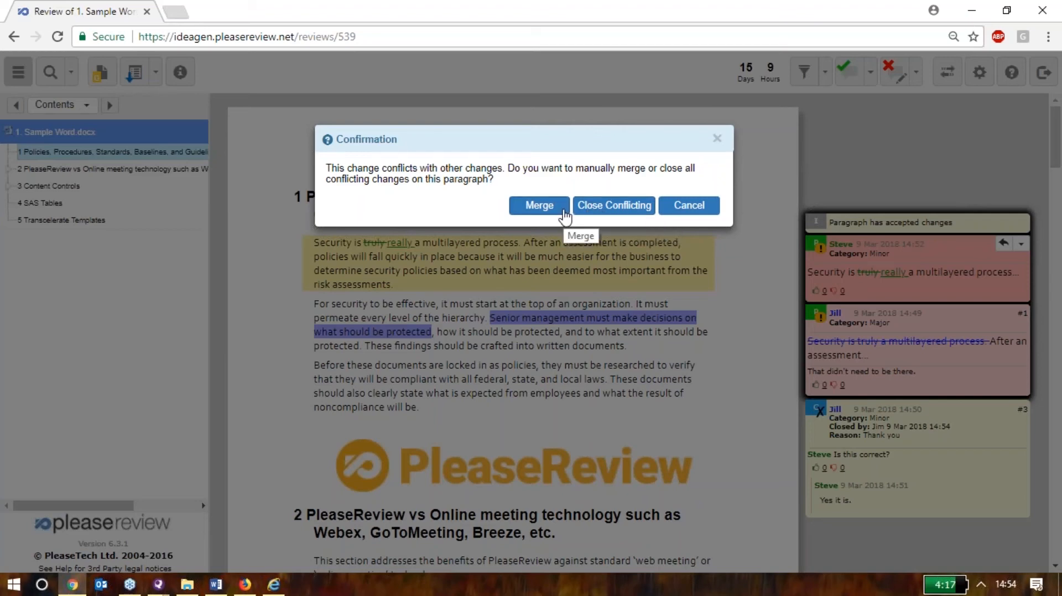
click(565, 216)
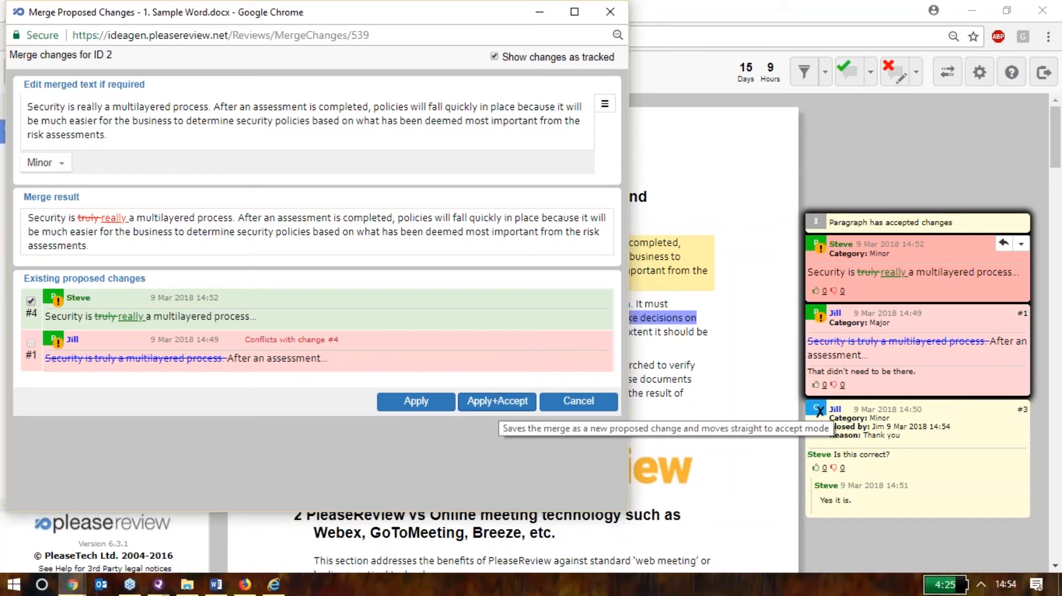
click(497, 401)
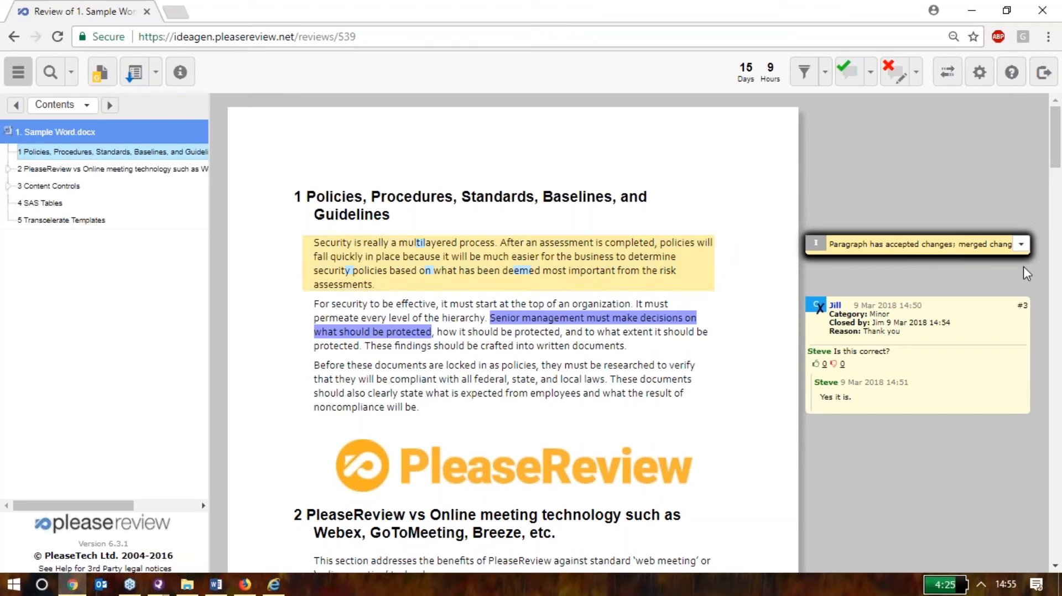
Show the history of section 1's merged first paragraph and leave the review.
click(1023, 249)
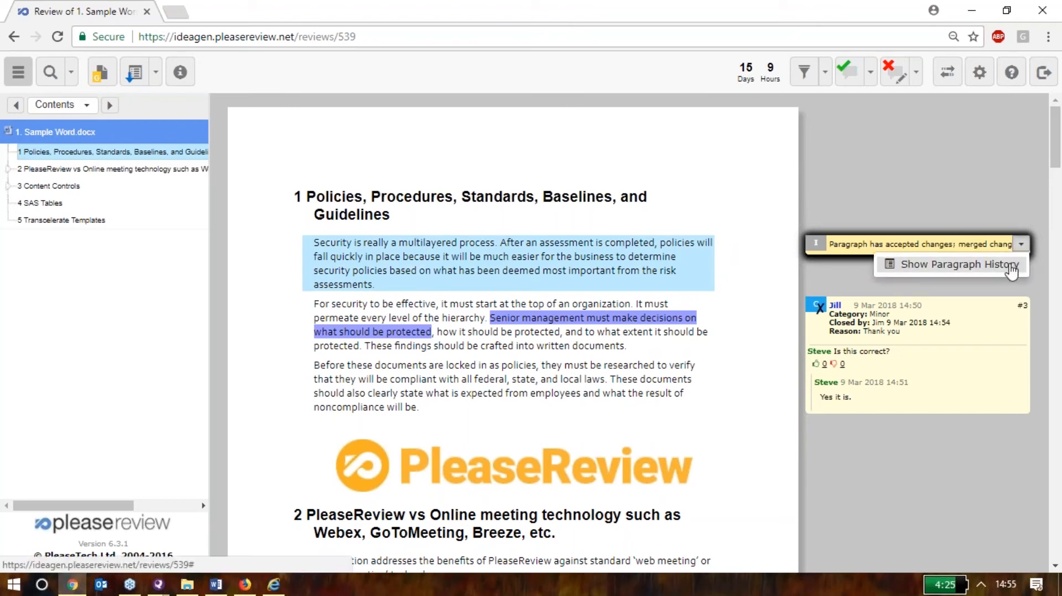
click(1010, 267)
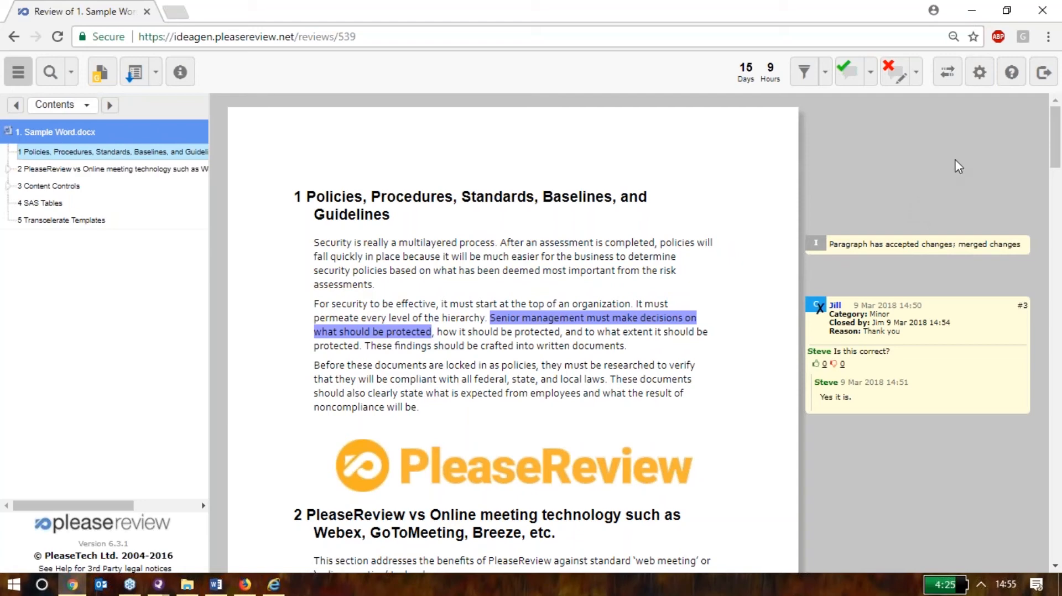
click(1033, 81)
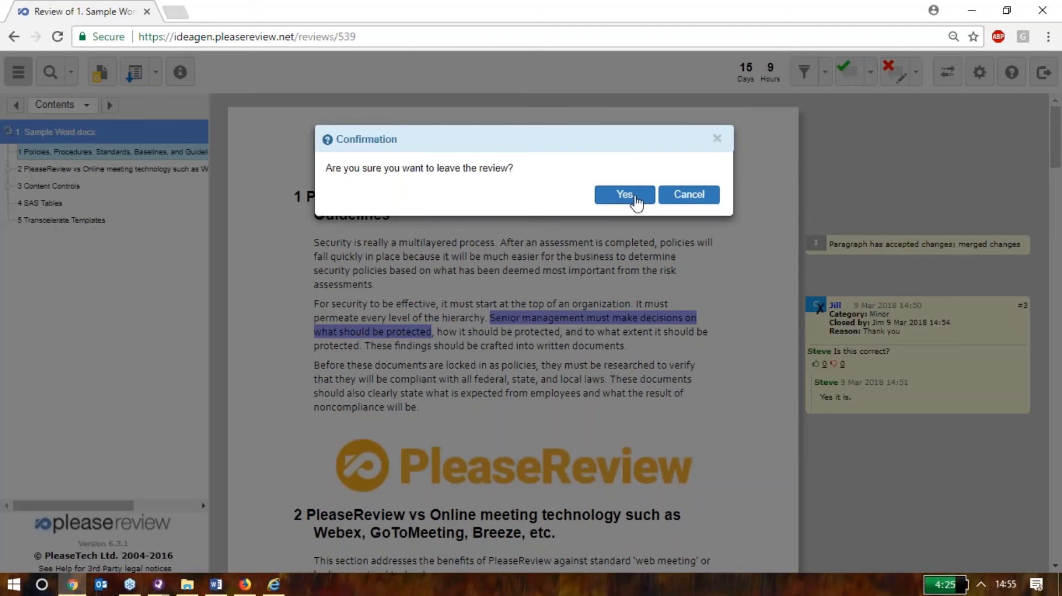
click(625, 195)
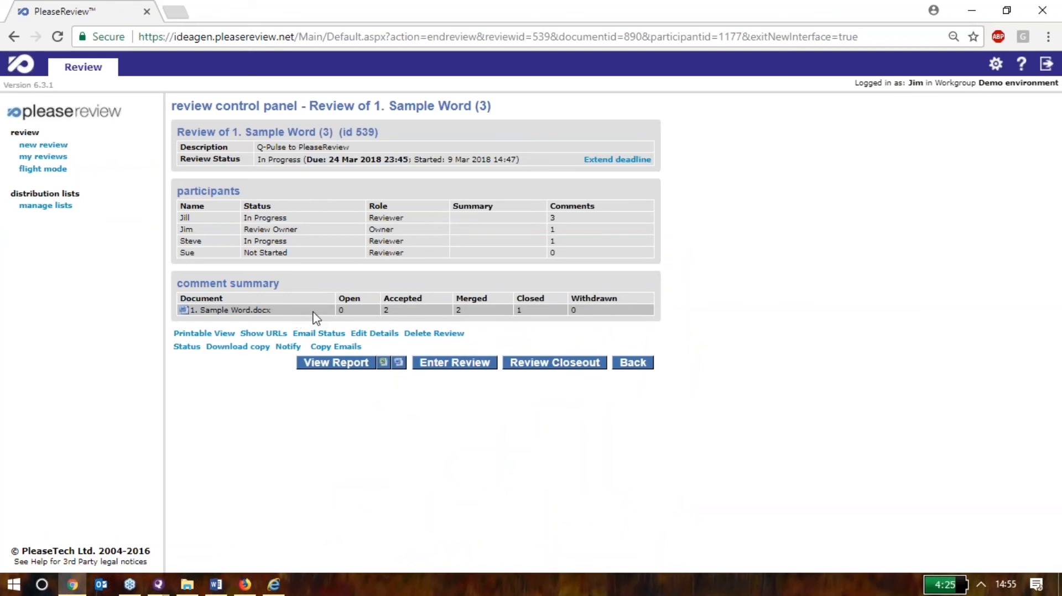
View the review report, examine its proposed changes, comments, statuses and author comments, and close the report.
click(332, 363)
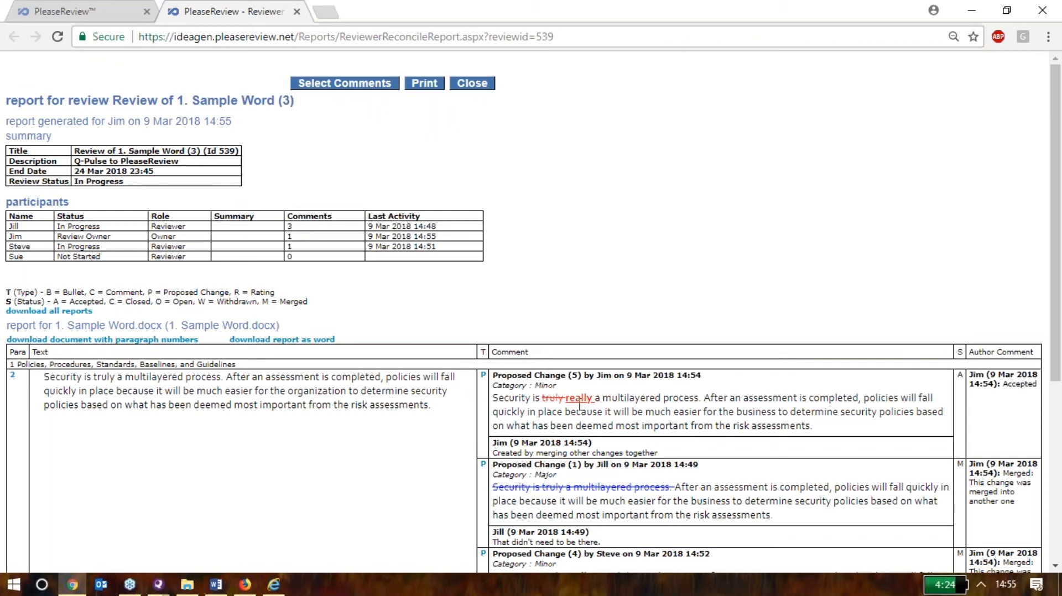
scroll(579, 404, down, 1)
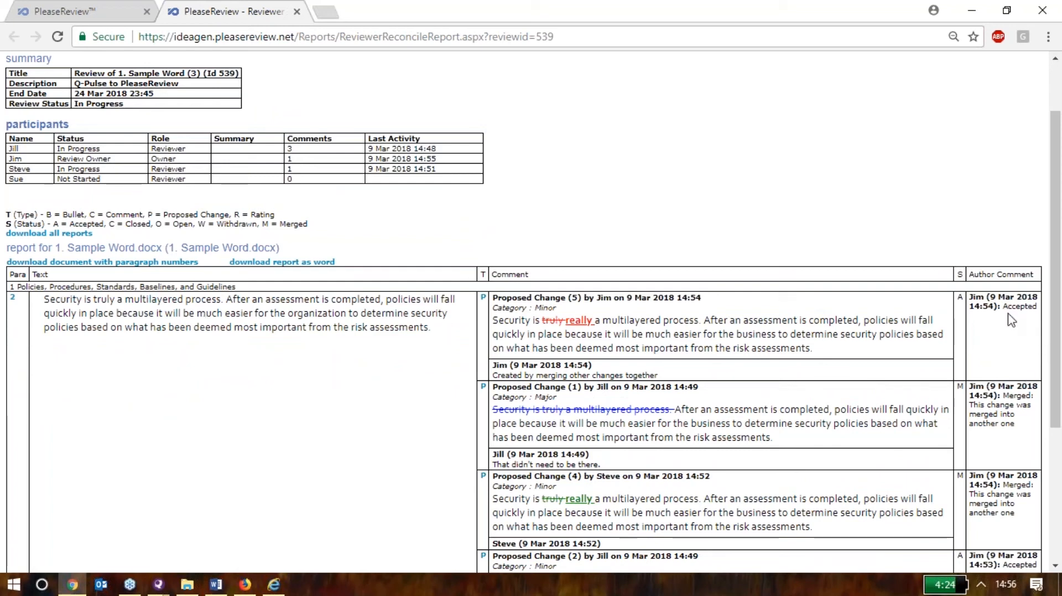
scroll(1010, 319, down, 2)
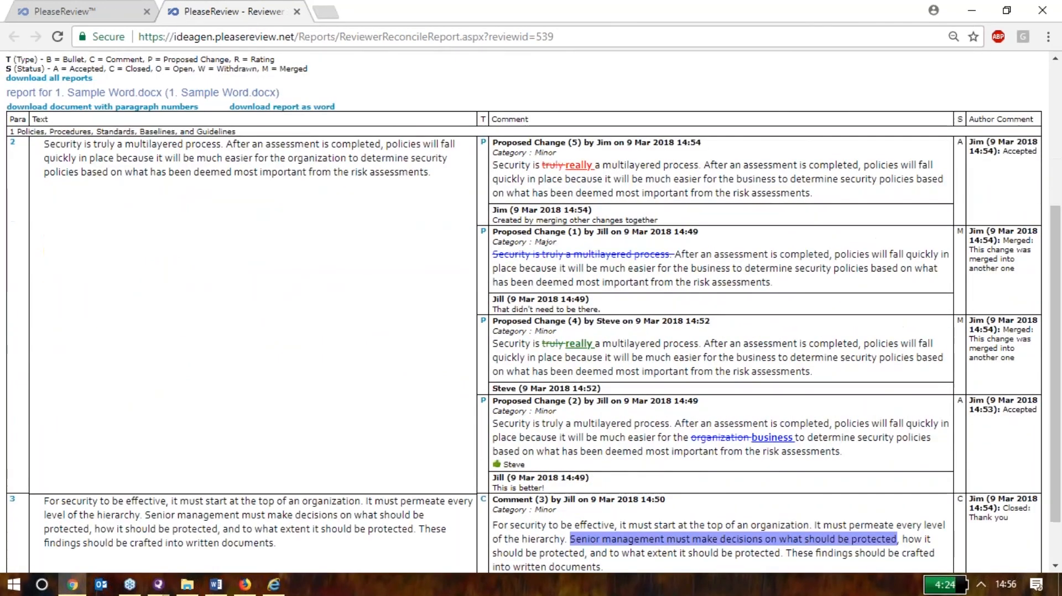
scroll(533, 311, down, 1)
key(Home)
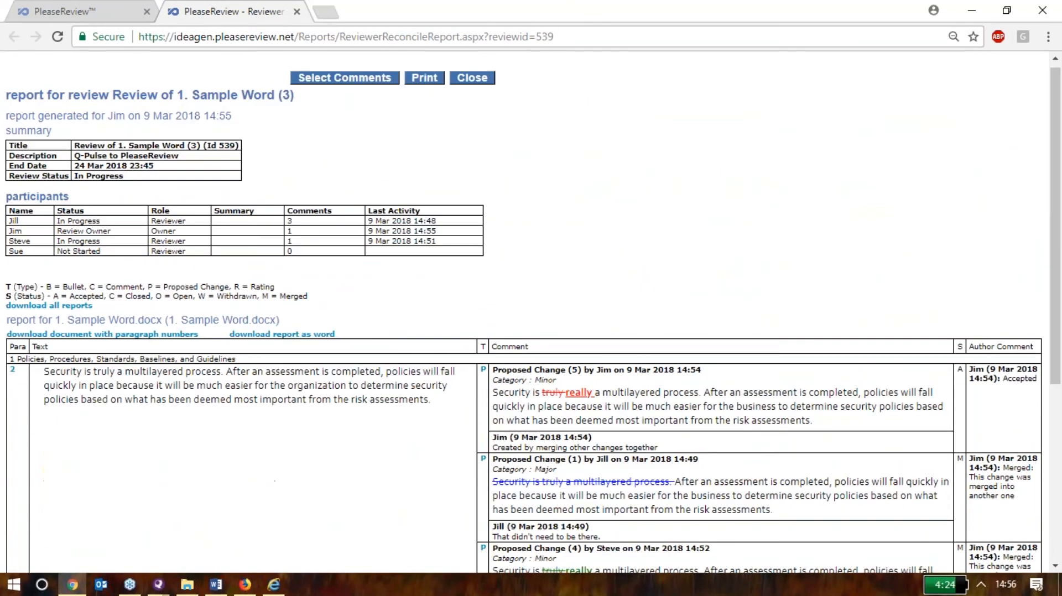
click(297, 12)
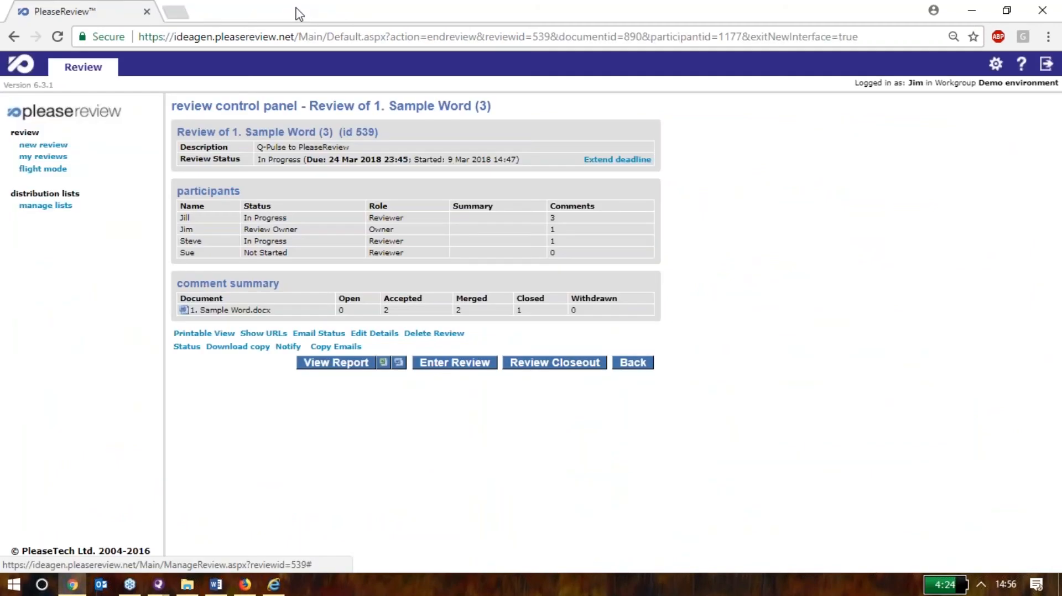
Open the review closeout, download 1. Sample Word.docx with its comments as tracked changes, and close the review.
click(550, 365)
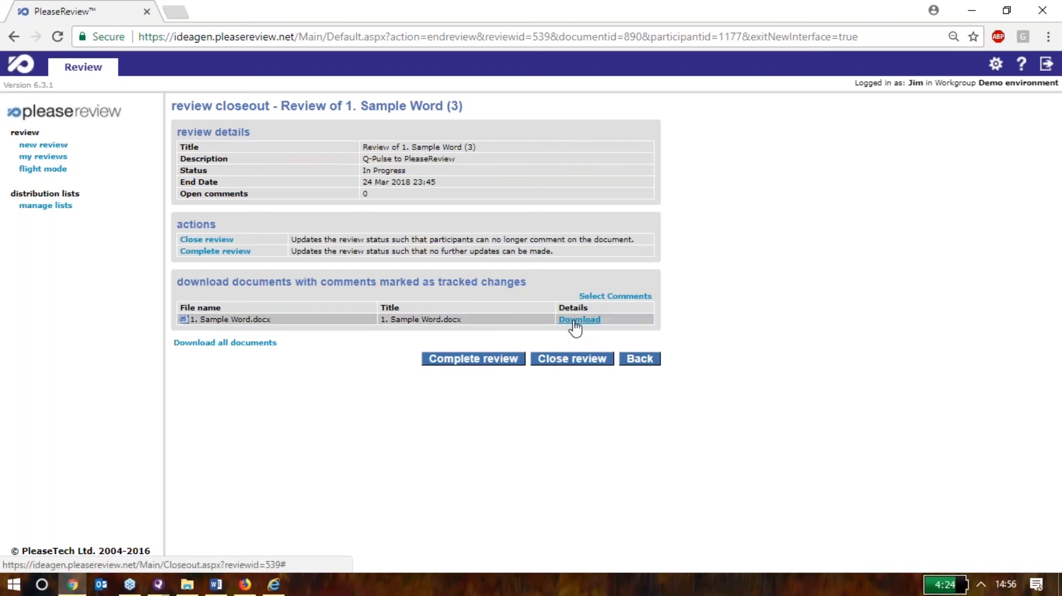
click(574, 322)
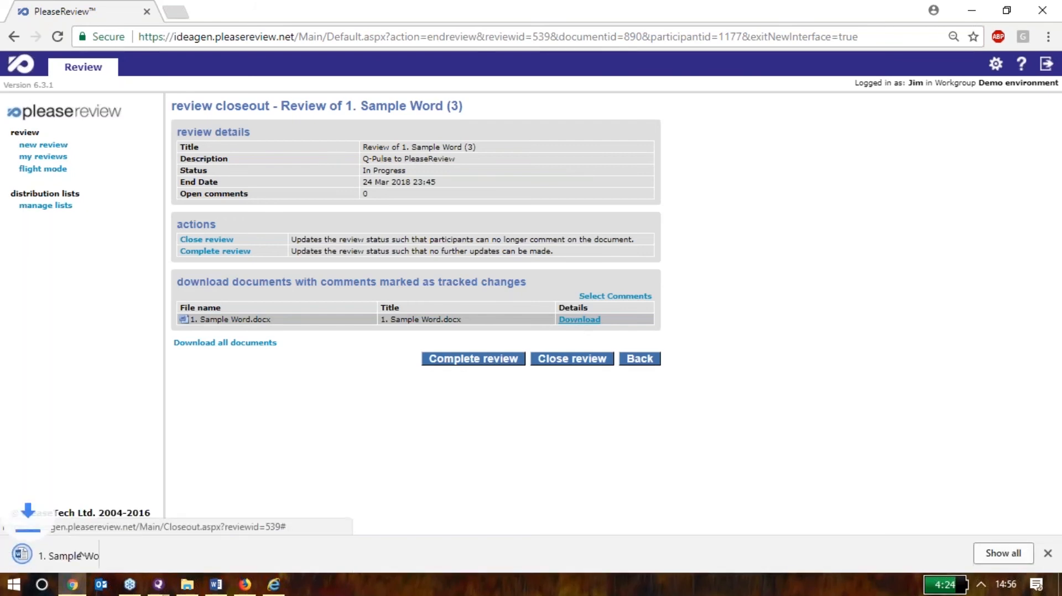
click(548, 360)
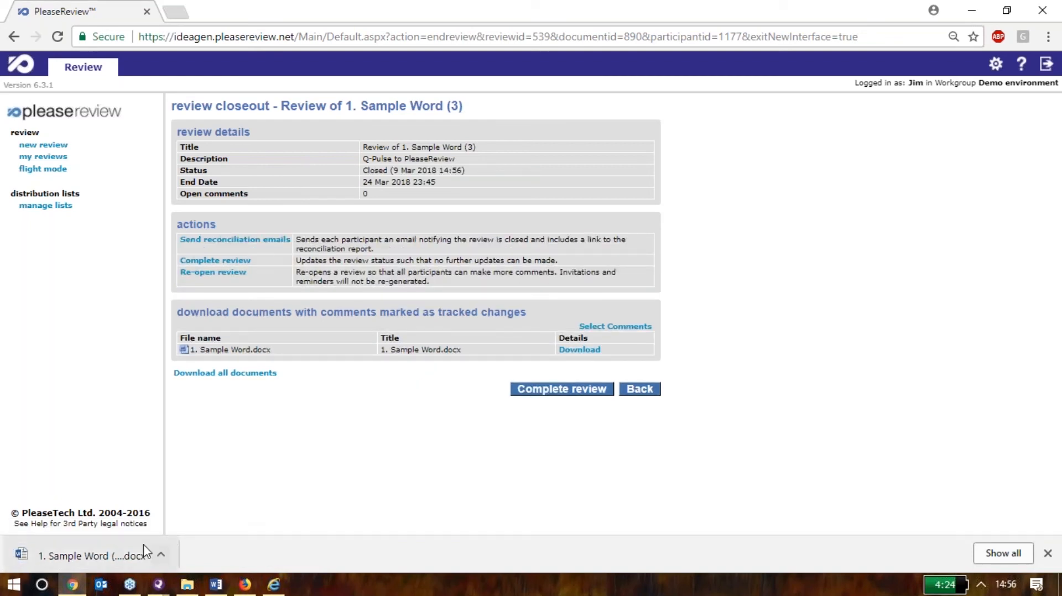
Copy the downloaded 1. Sample Word (16) file from Downloads into the checked-out document's subfolder in the desktop folder My Reviews - Q-Pulse.
click(161, 556)
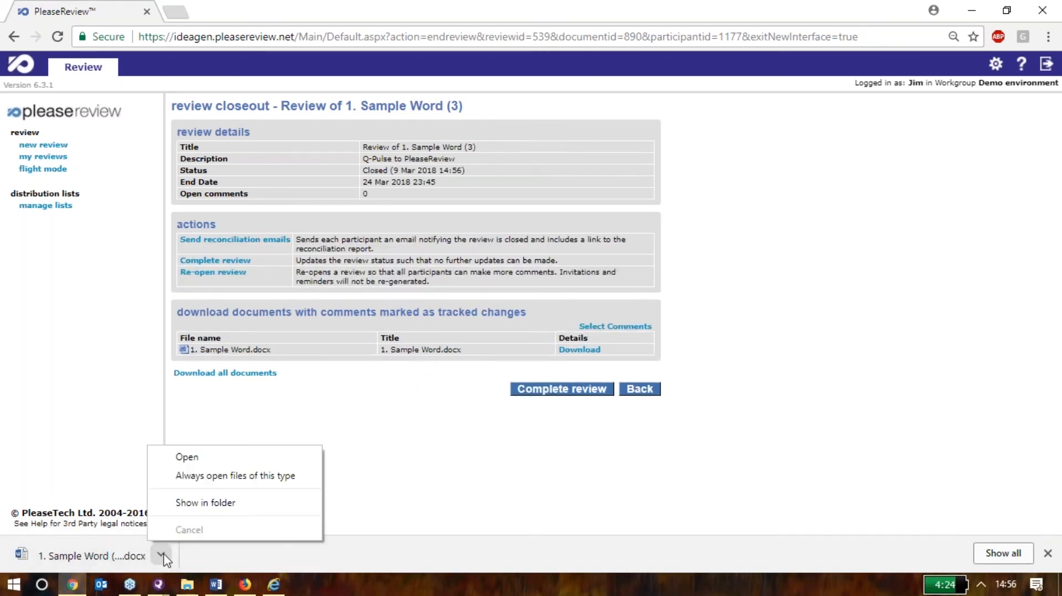
click(195, 503)
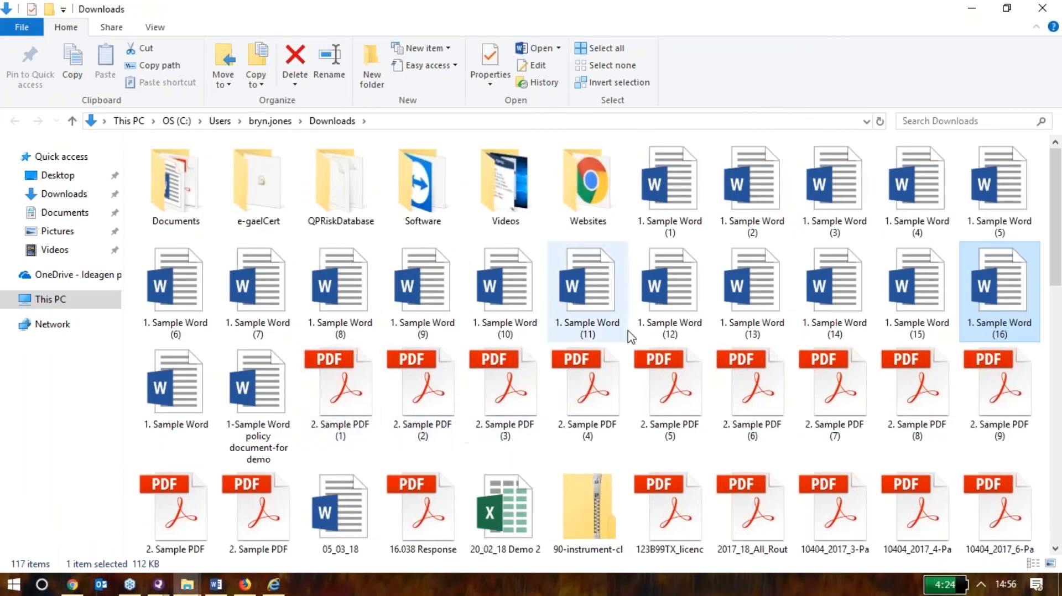
click(1049, 7)
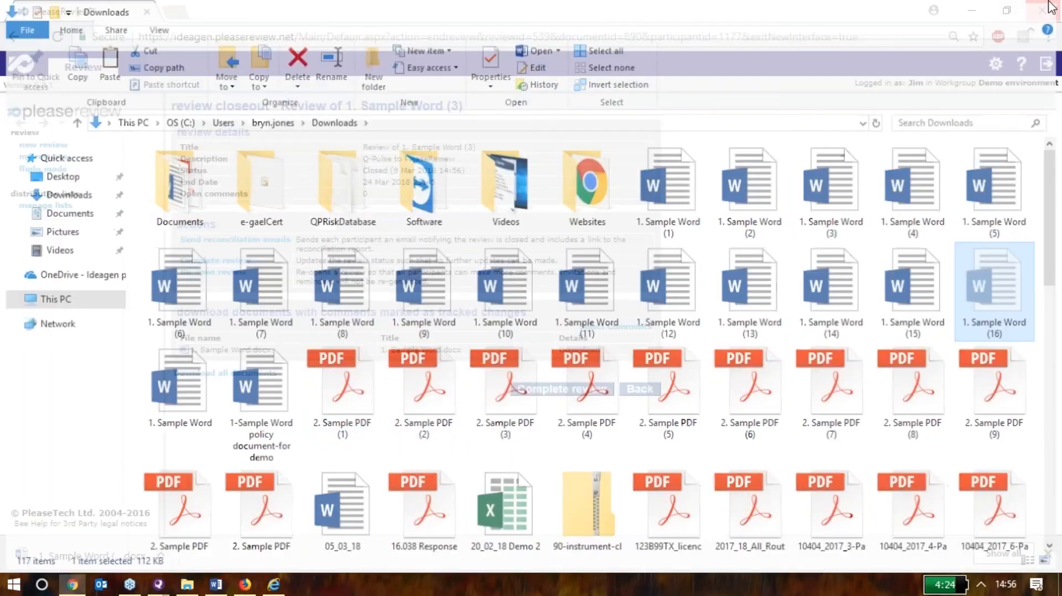
click(982, 7)
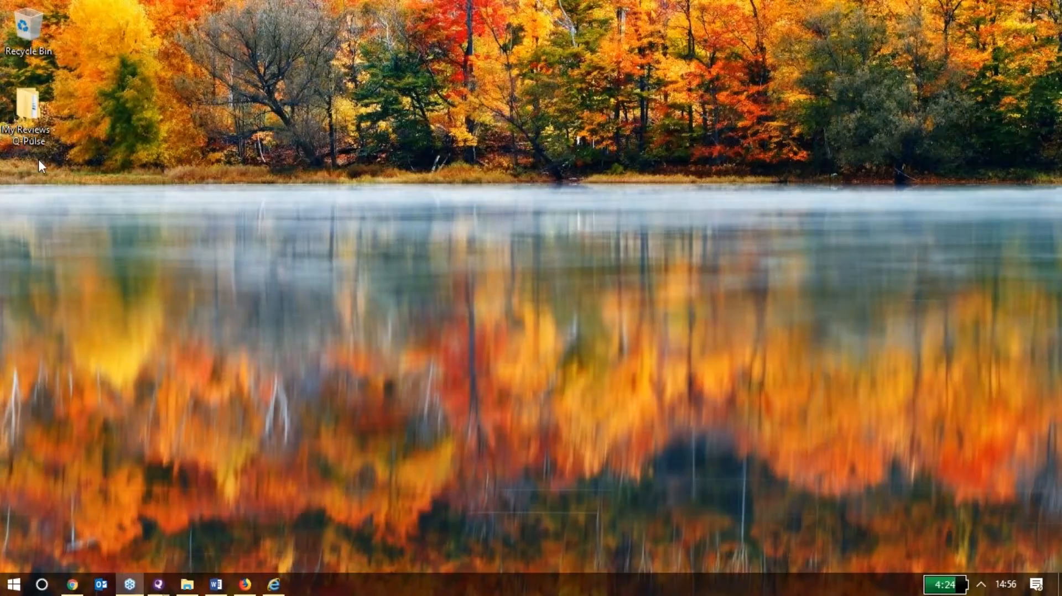
double_click(24, 127)
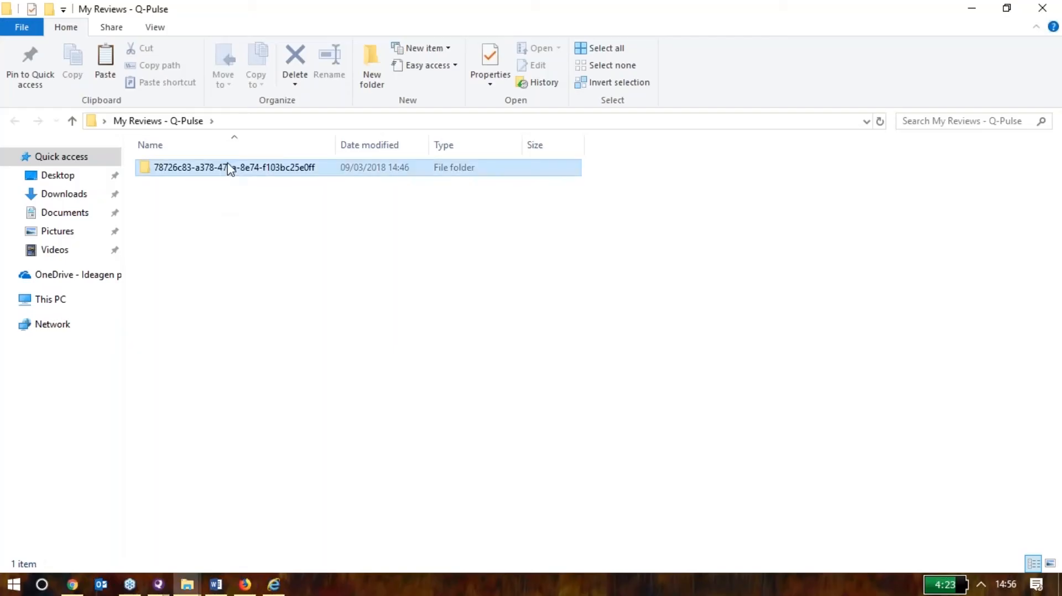
double_click(230, 168)
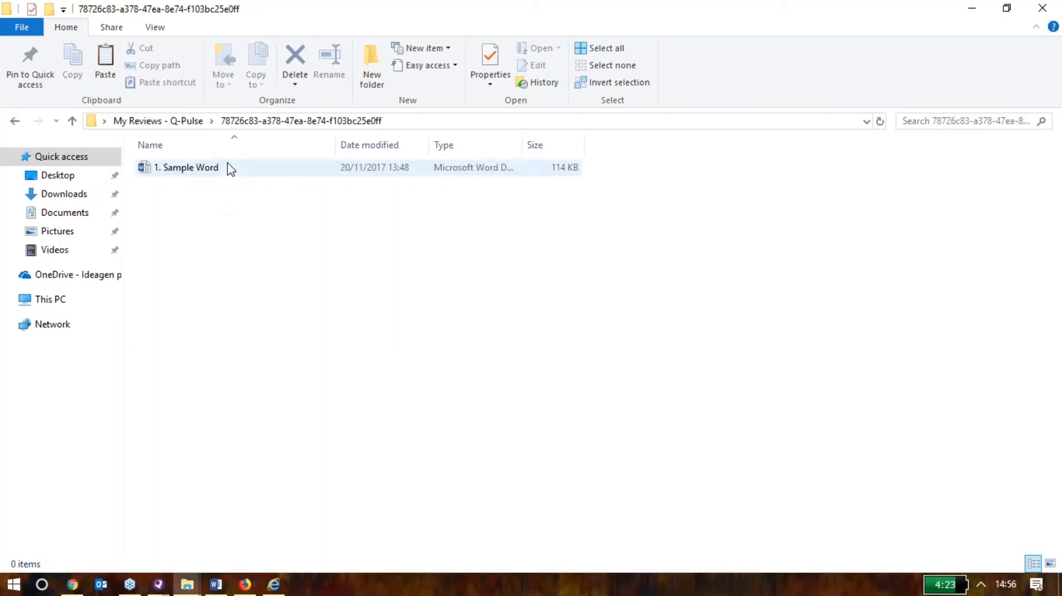
right_click(247, 240)
click(284, 348)
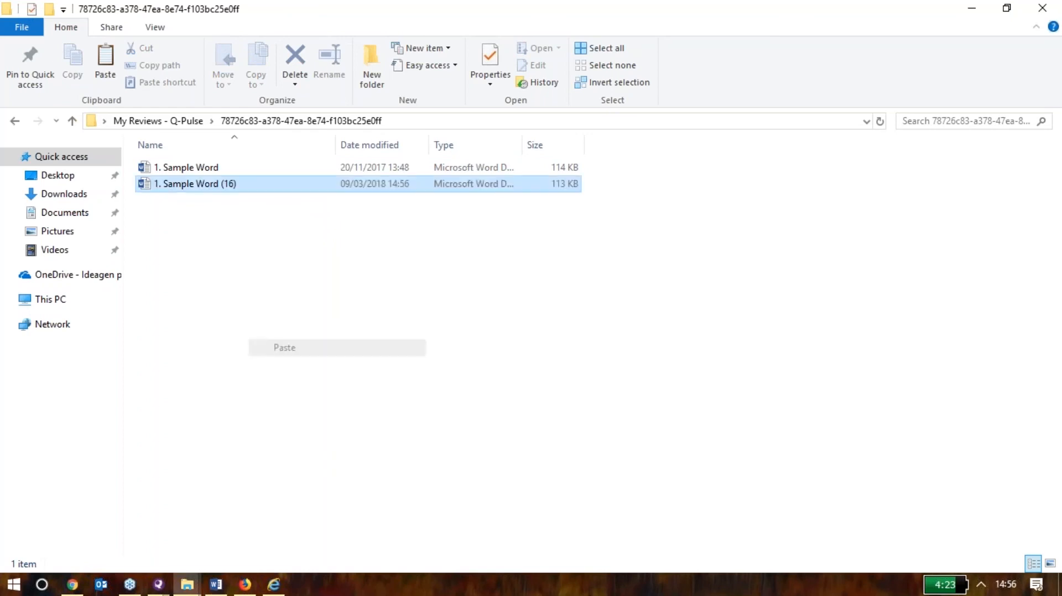
Close the open Word window and delete the original 1. Sample Word file from the checked-out document's folder.
right_click(223, 179)
click(225, 168)
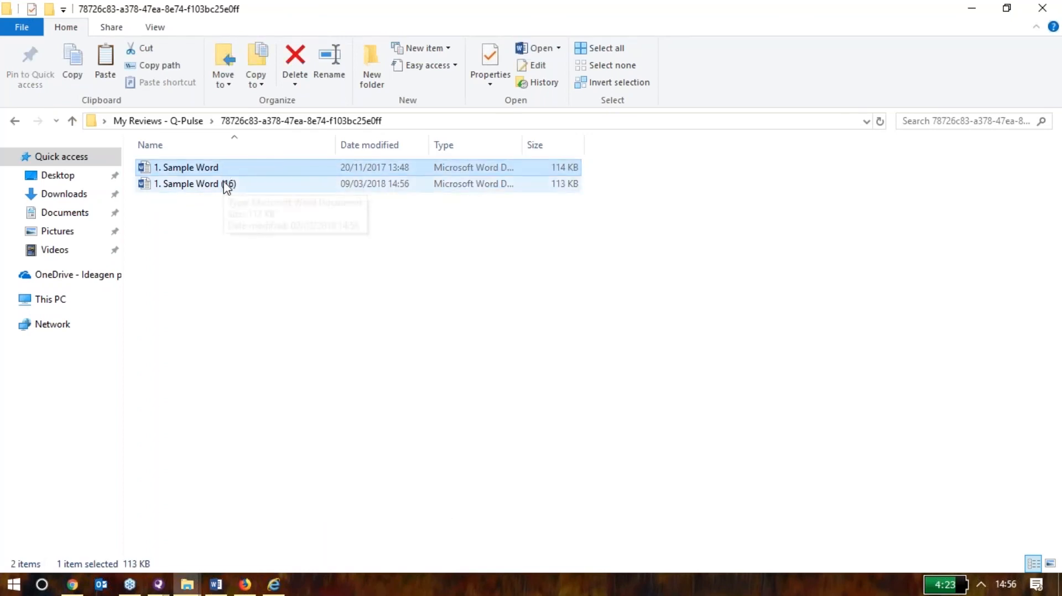
key(Delete)
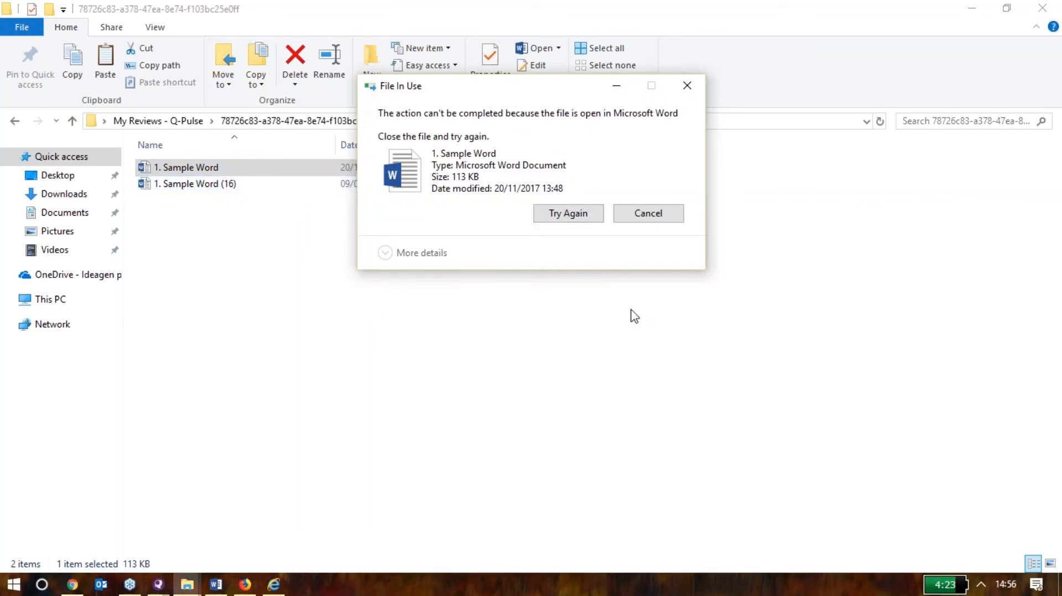
key(Escape)
click(216, 584)
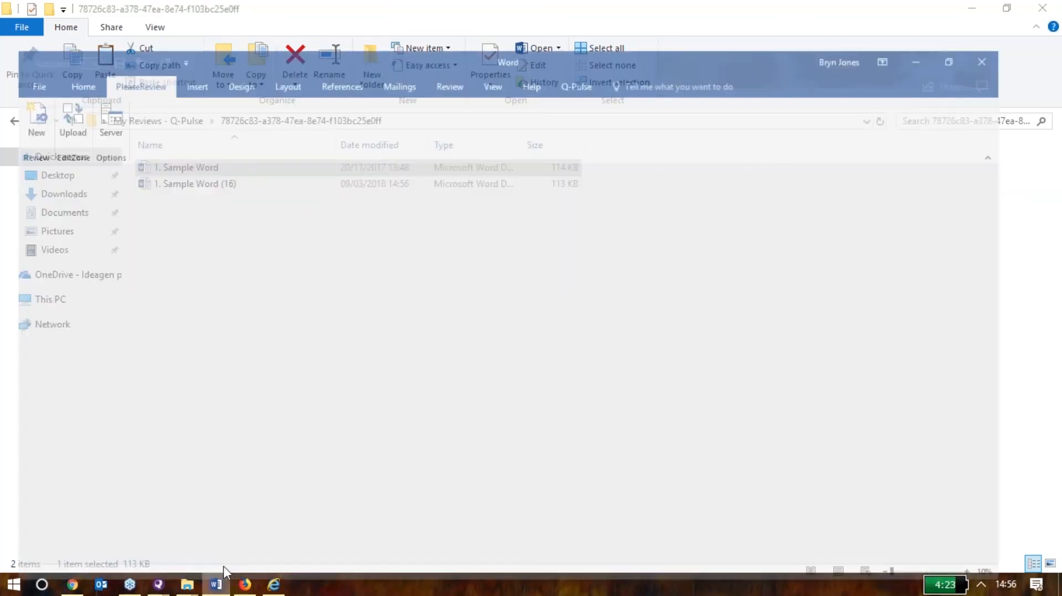
click(1047, 8)
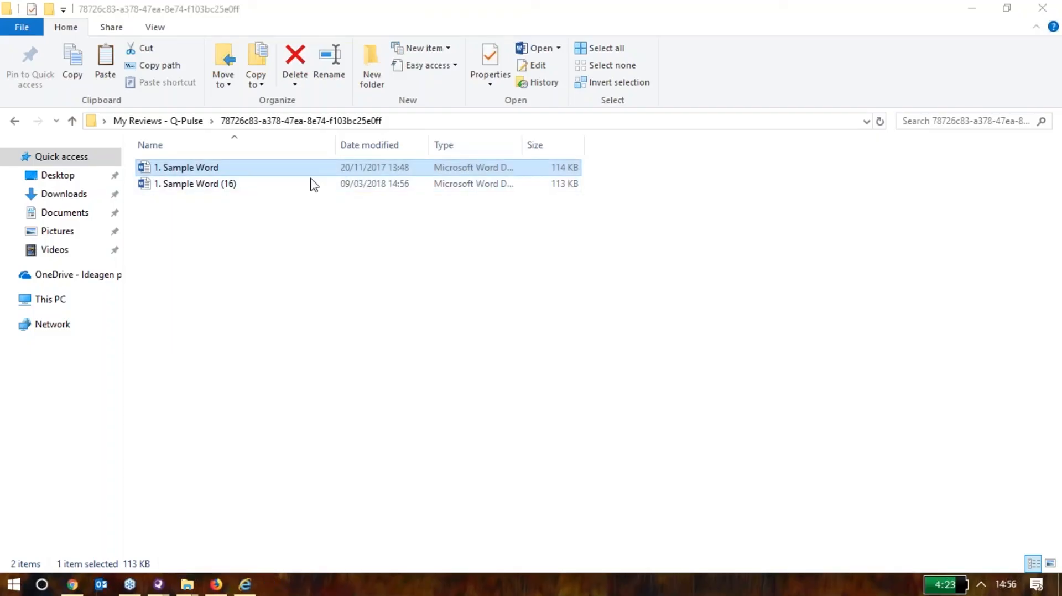
click(265, 172)
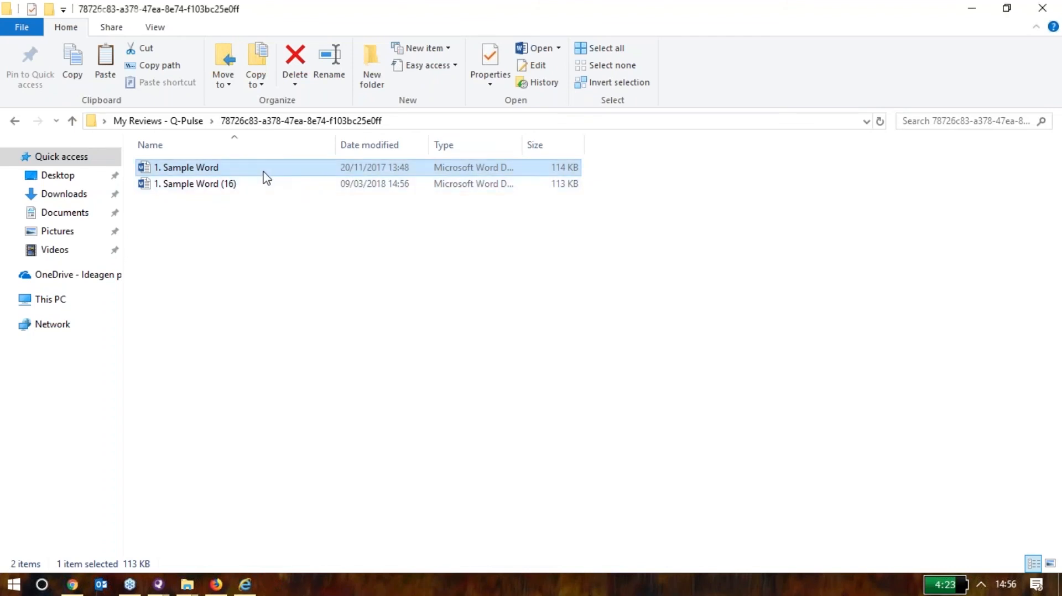
key(Delete)
Rename the file 1. Sample Word (16) as 1. Sample Word and close the folder.
right_click(264, 176)
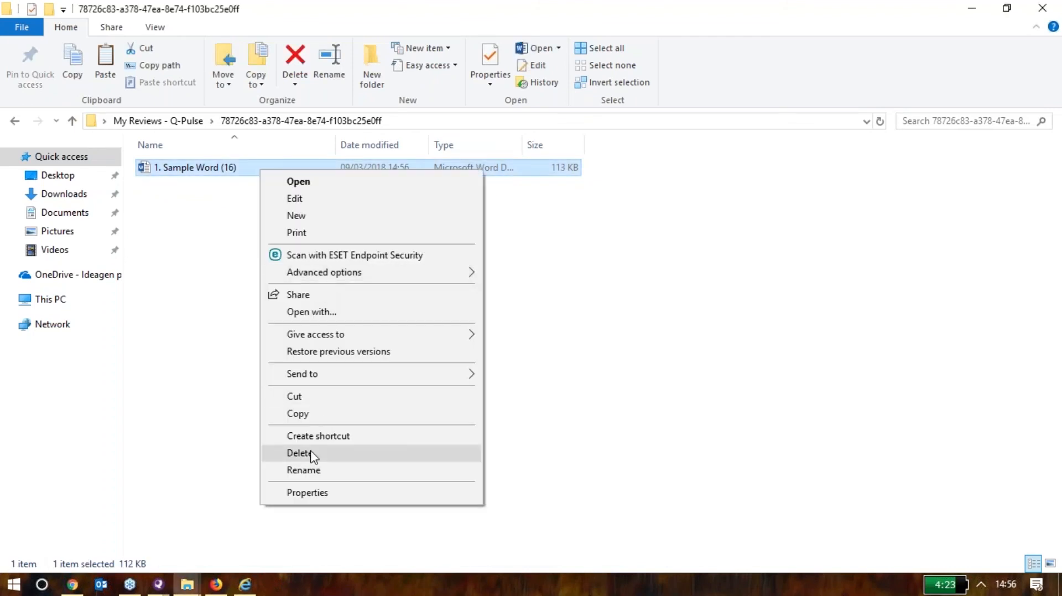
click(304, 470)
click(238, 167)
key(BackSpace)
key(BackSpace)
key(BackSpace)
key(BackSpace)
key(Return)
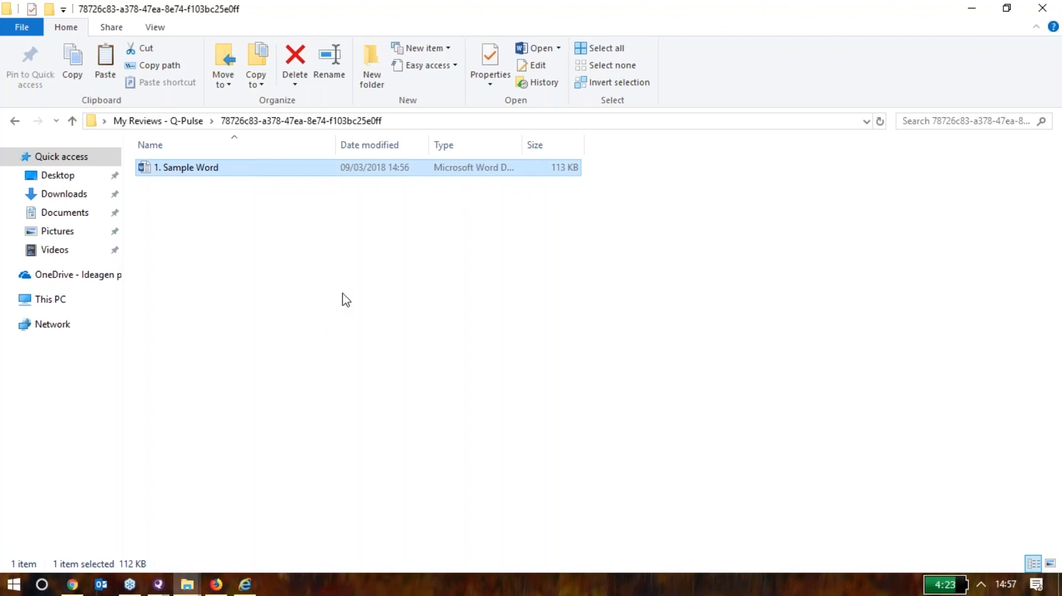
click(1057, 6)
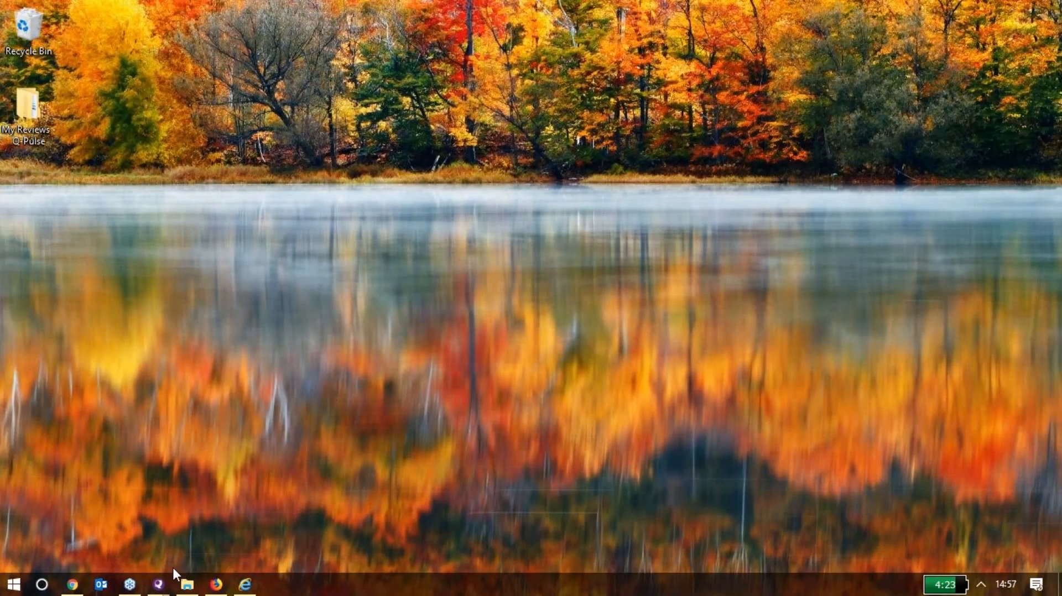
Switch to the GMP-208 record in Q-Pulse, check in the document from the My Reviews - Q-Pulse folder, and expand the Approval section.
mouse_move(158, 581)
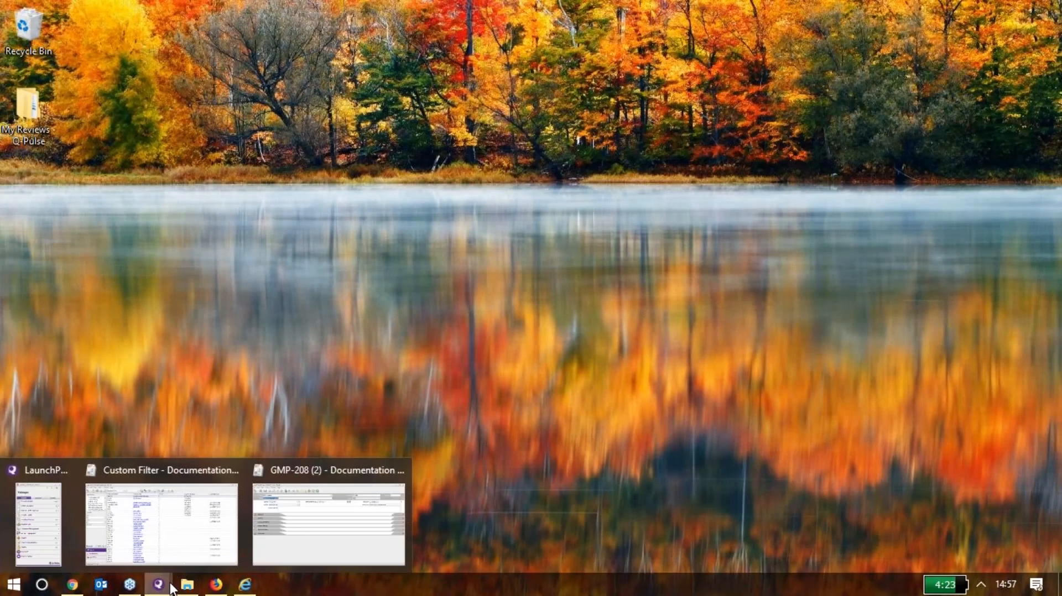
click(266, 525)
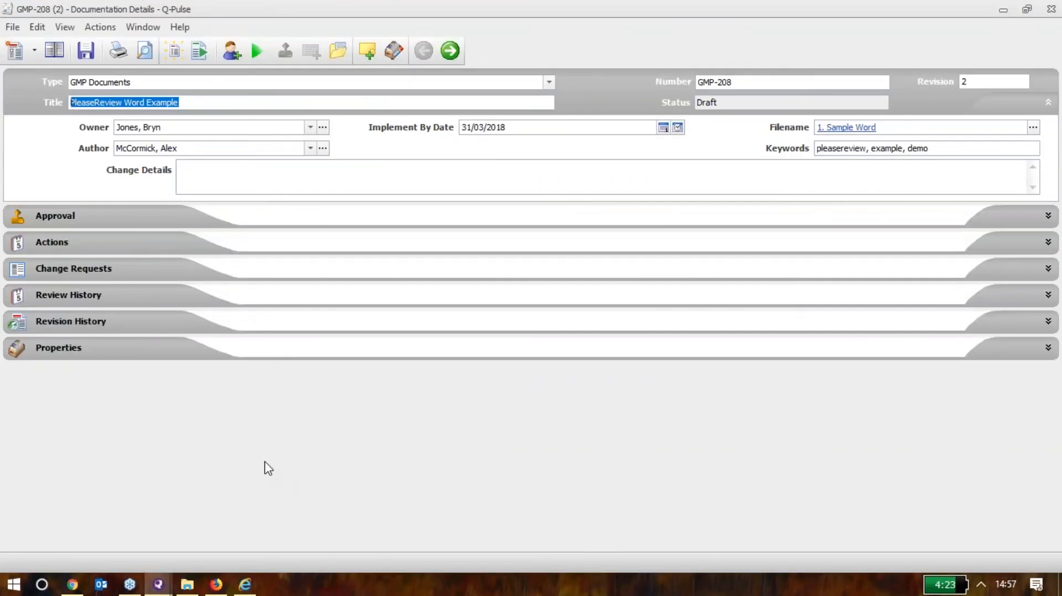
click(12, 27)
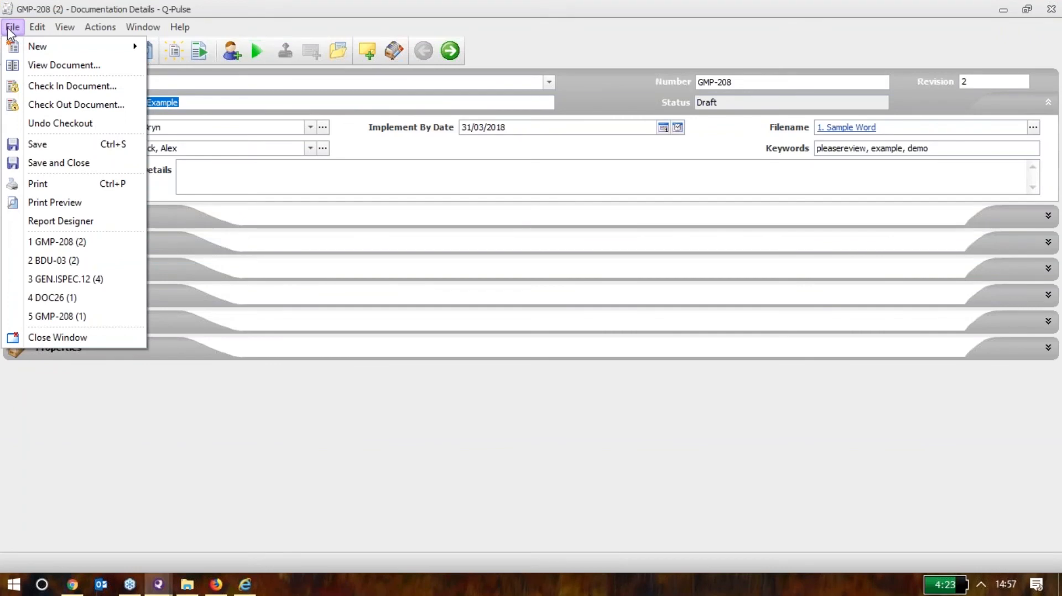
click(32, 84)
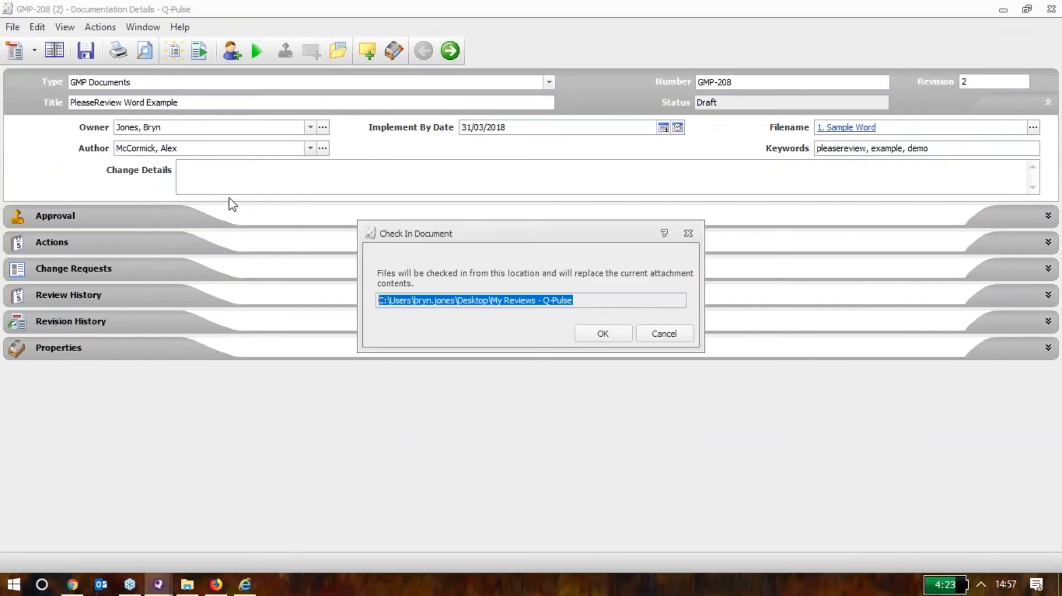
click(592, 327)
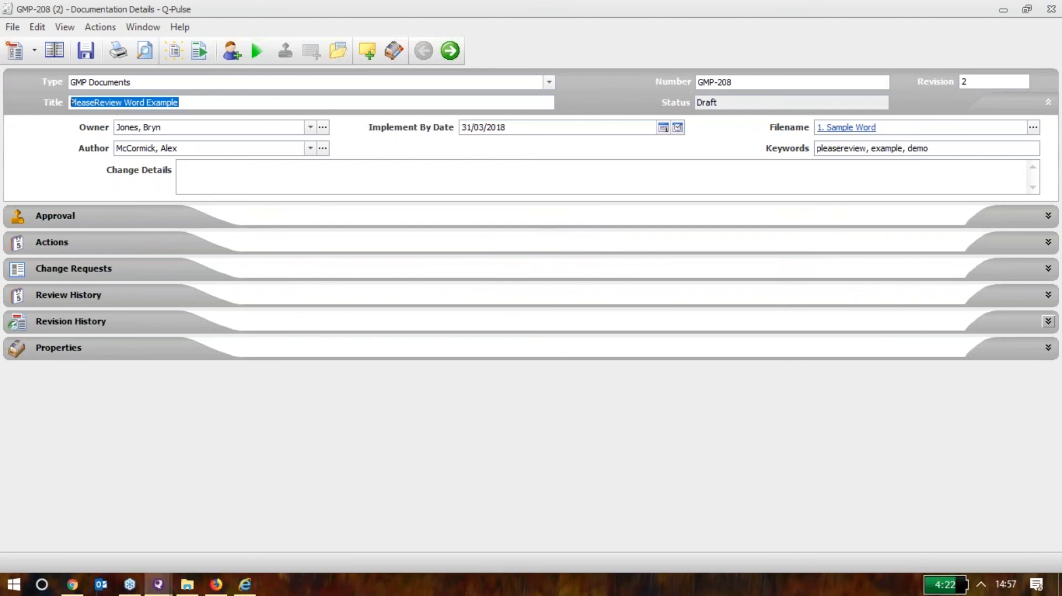
click(1049, 216)
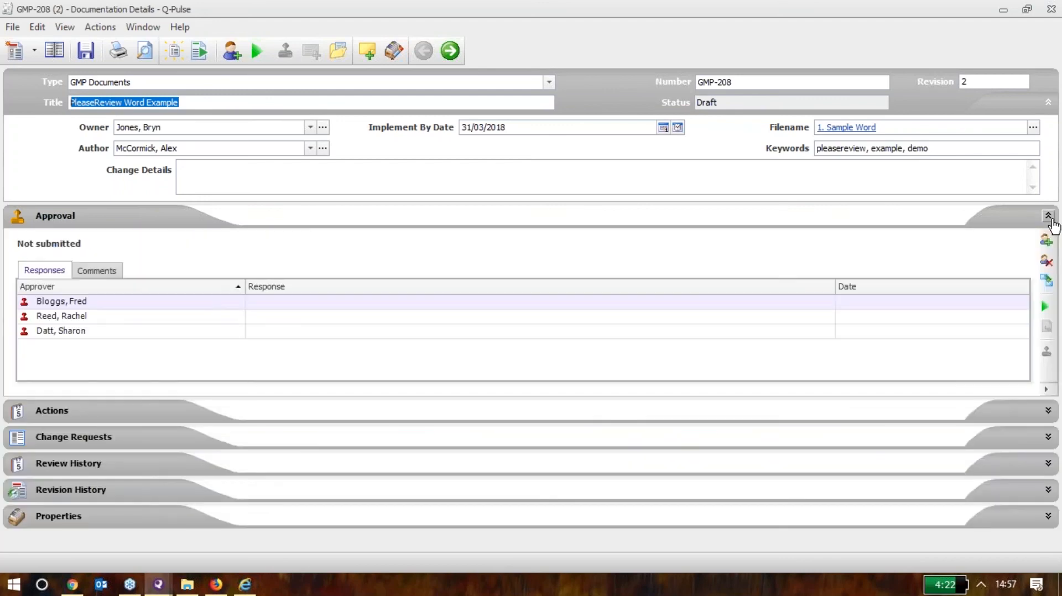